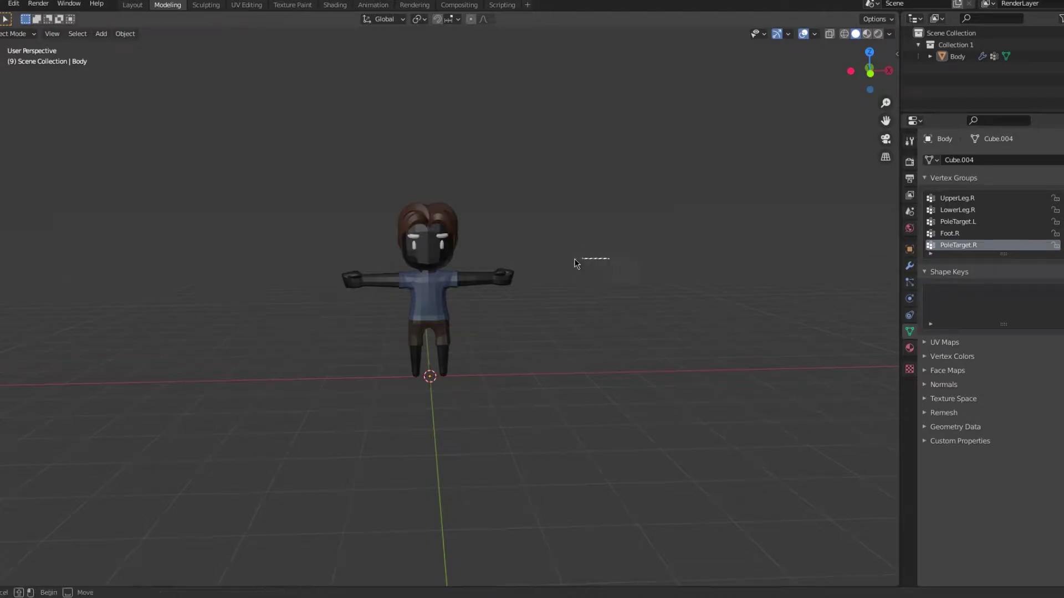
Step: Select the chibi's Body object together with all its children in the Outliner
scroll(598, 256, down, 2)
scroll(615, 255, up, 3)
middle_drag(624, 255, 745, 153)
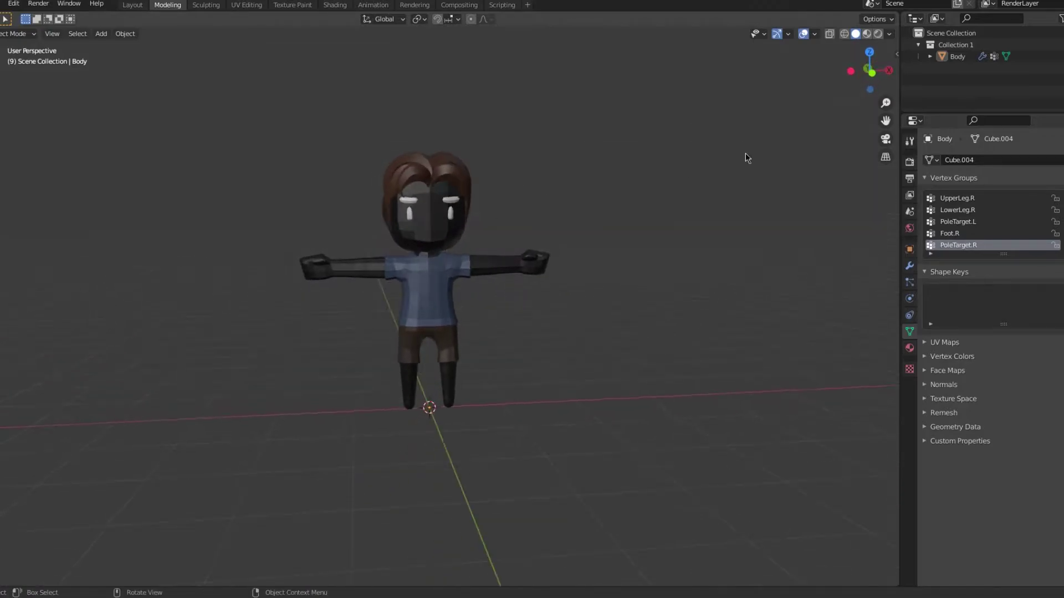
click(930, 56)
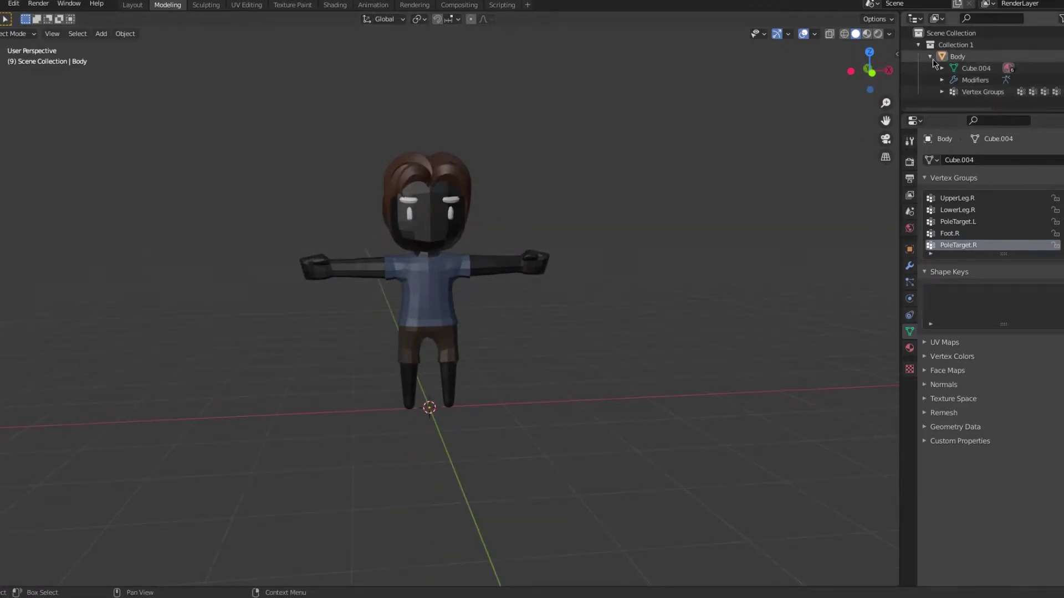
right_click(950, 58)
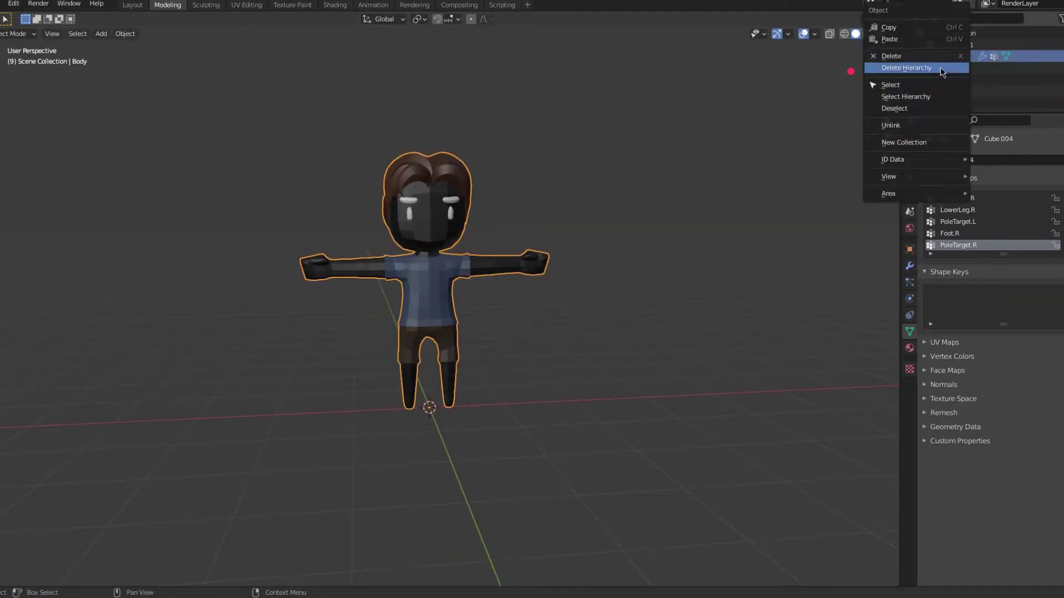
click(920, 97)
Step: Export the selection as FBX, named TestChar.fbx on the Desktop
click(11, 4)
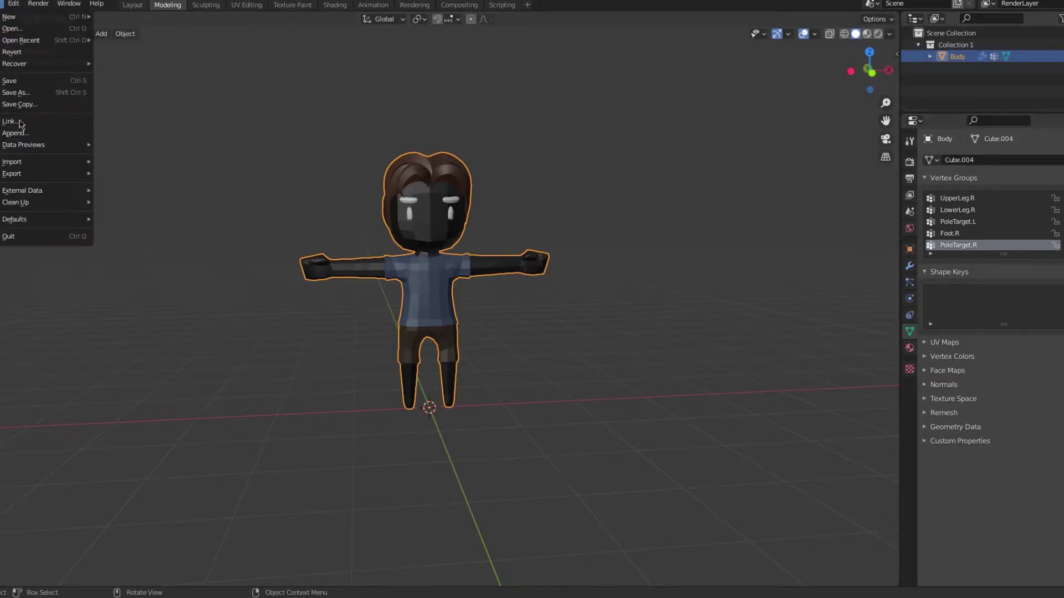
mouse_move(25, 174)
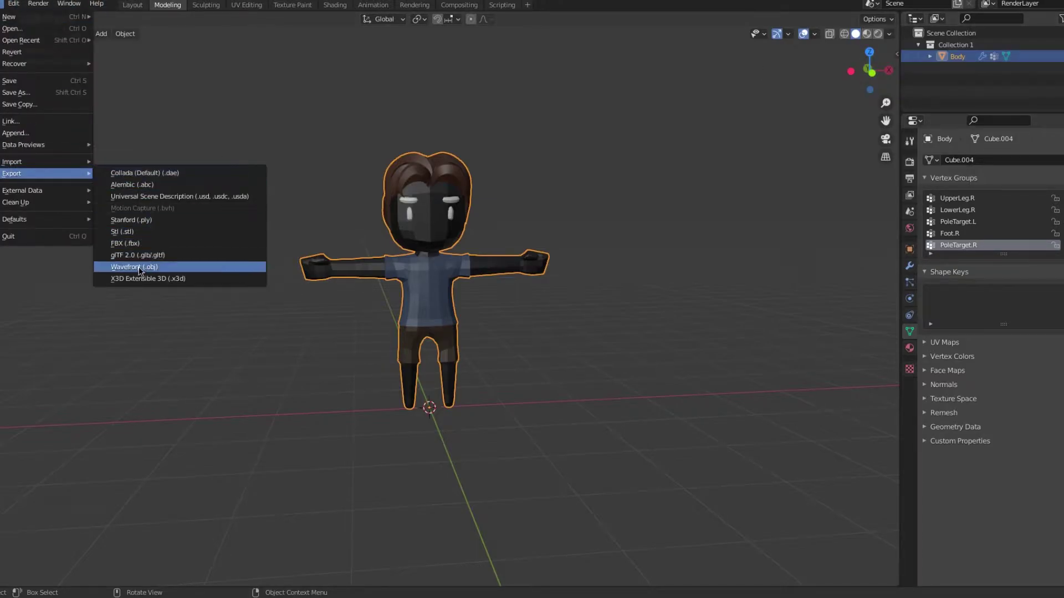
click(141, 244)
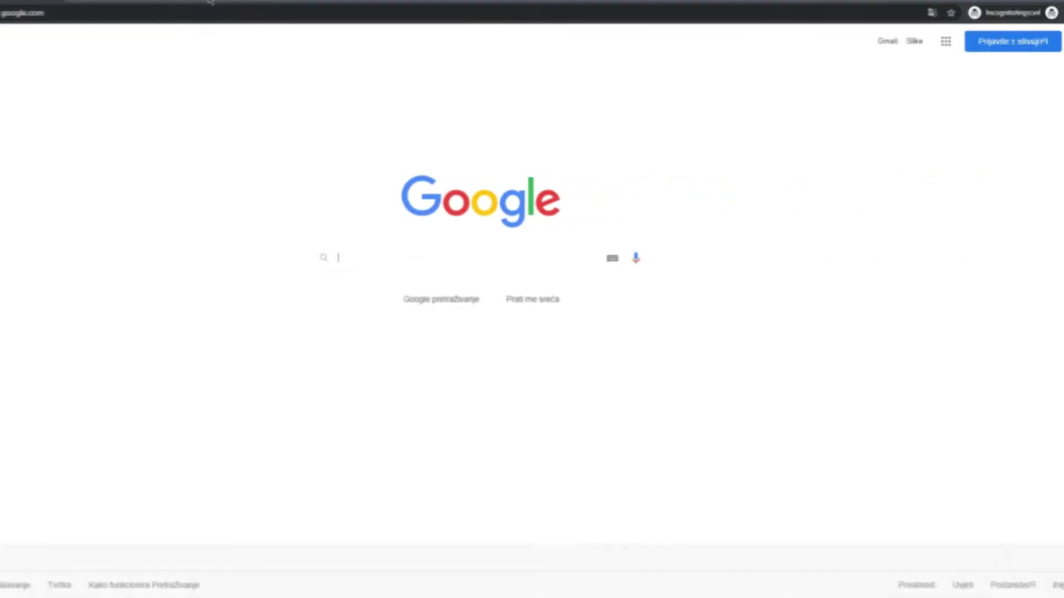
Step: Search Google for 'mixamo animations' to reach Mixamo's character library
text(mixamo a)
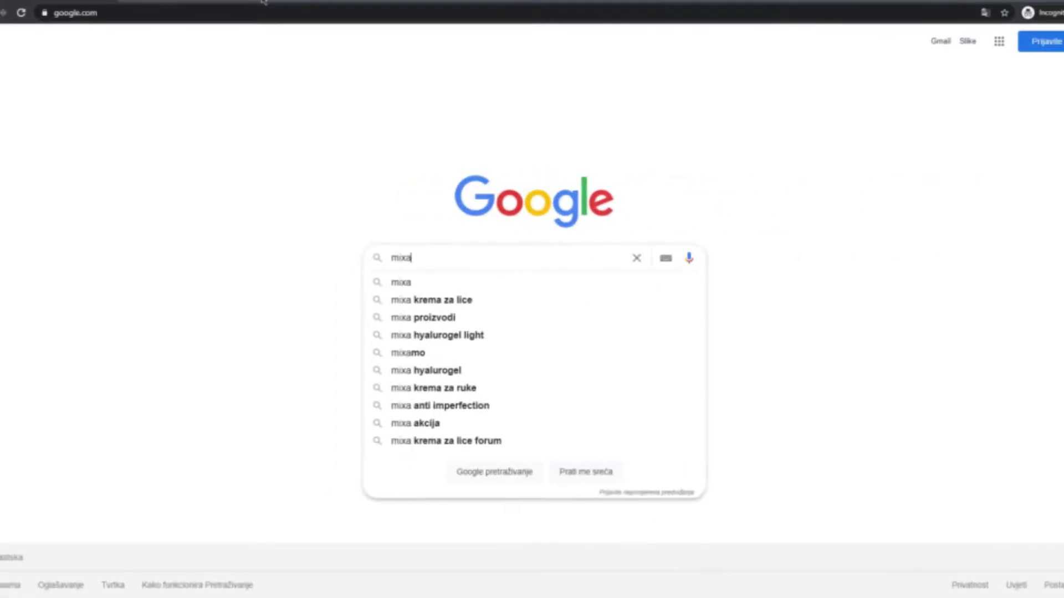
text(nimations)
key(Return)
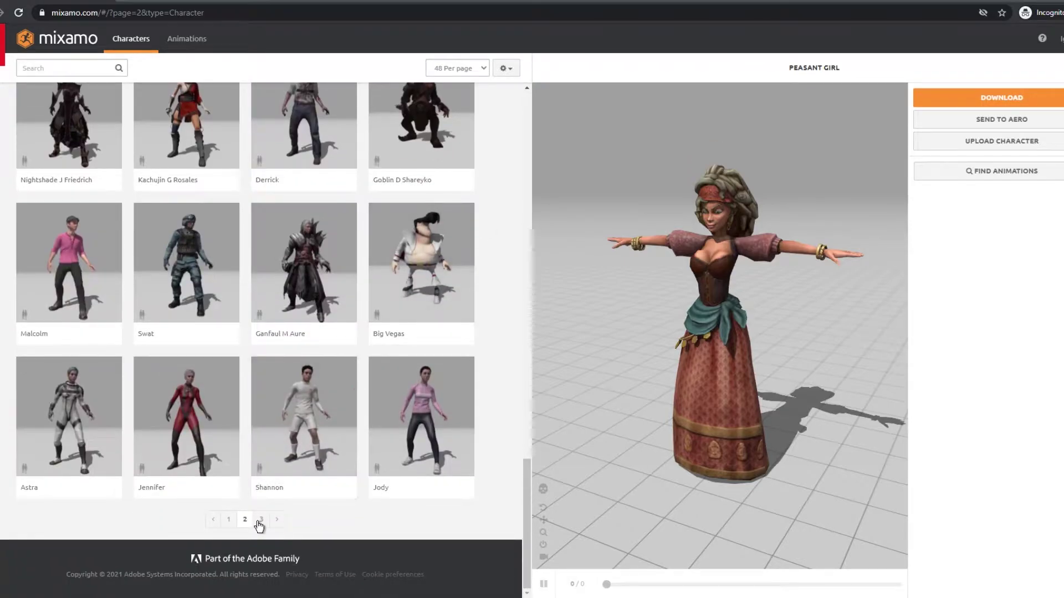
Step: Use Lewis from page 3 of the characters and preview the Capoeira animation on him
click(258, 520)
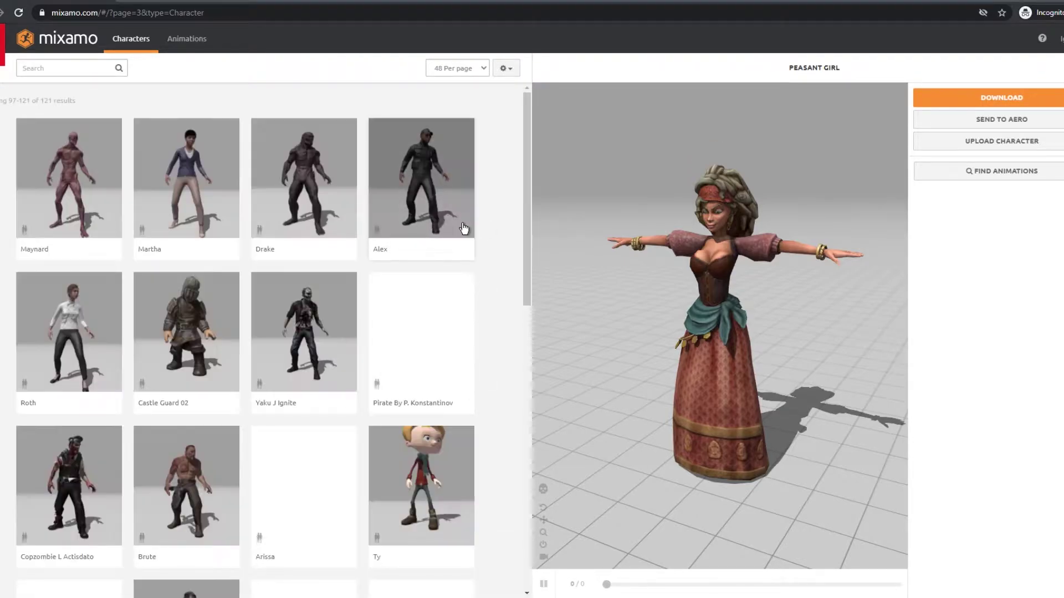
scroll(473, 226, down, 7)
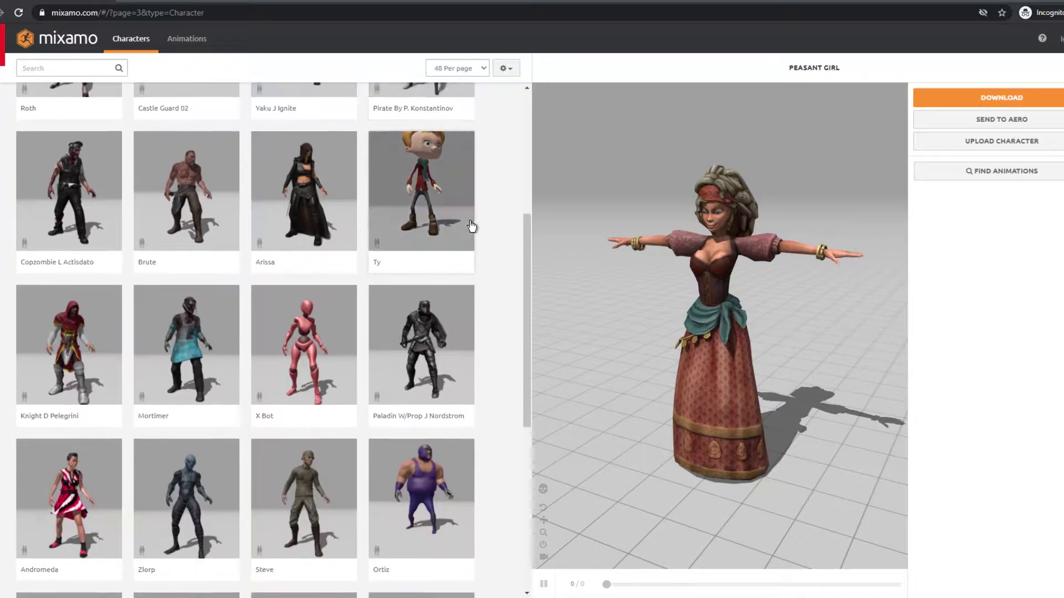
scroll(472, 226, down, 4)
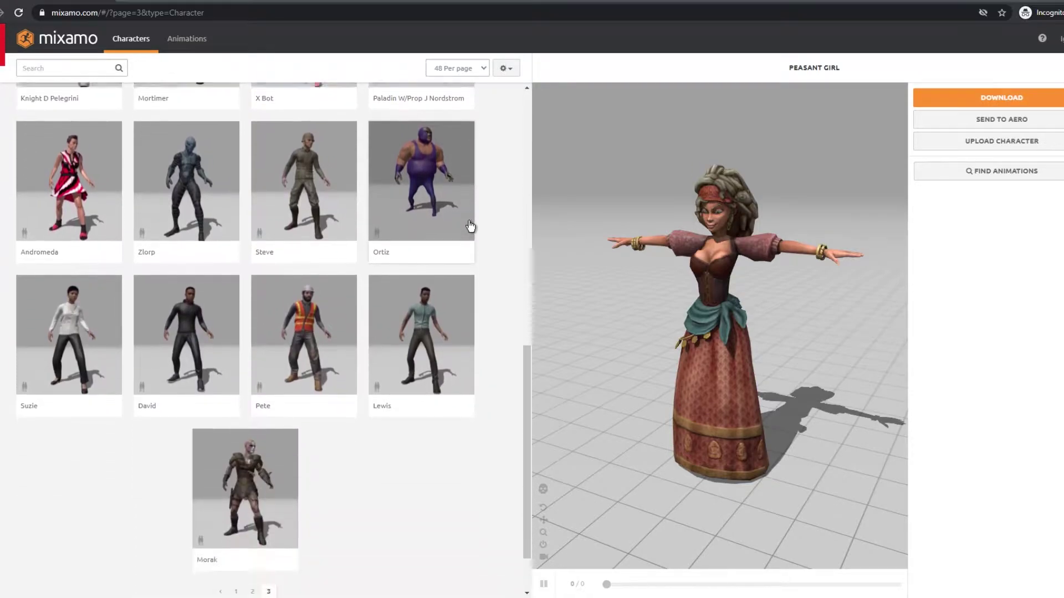
click(410, 304)
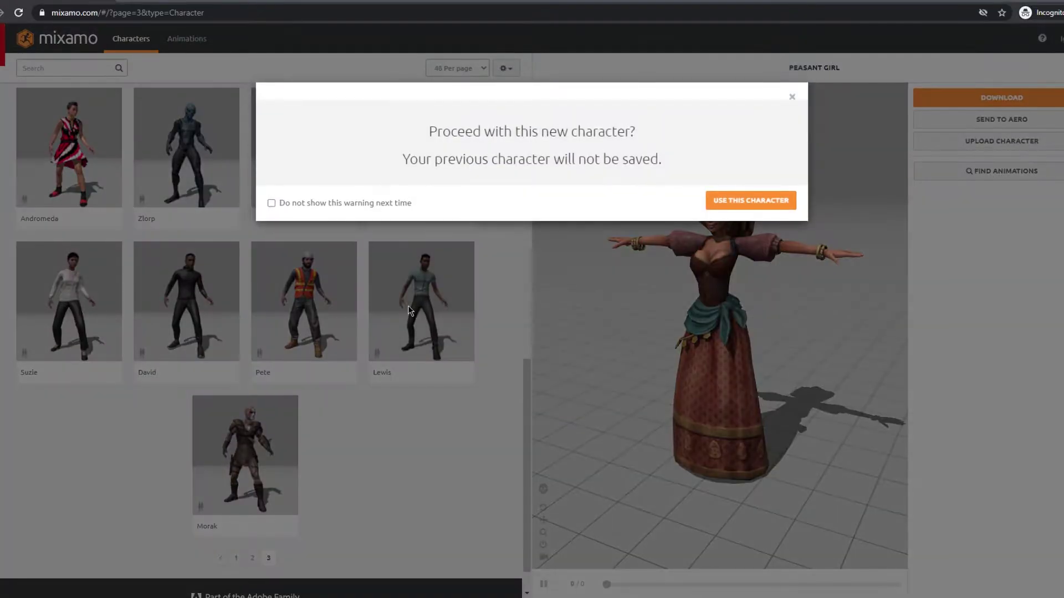
click(769, 202)
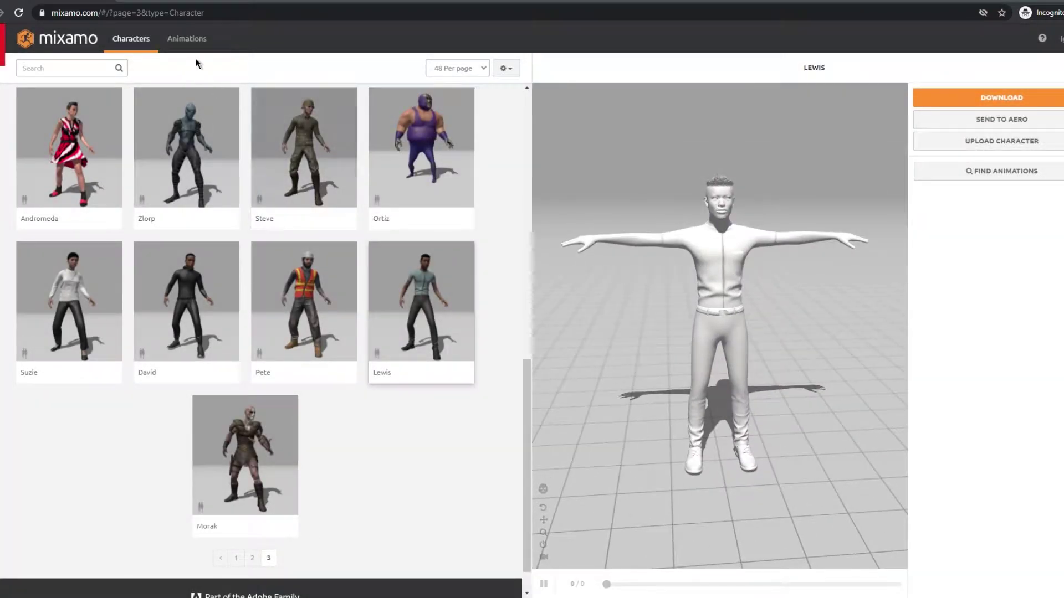
click(187, 39)
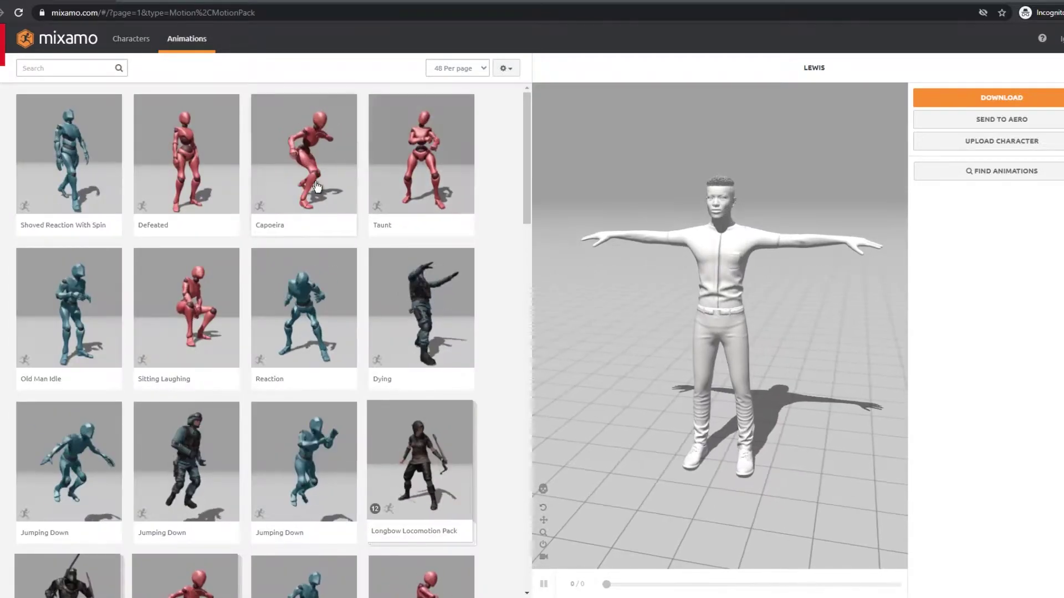
click(304, 161)
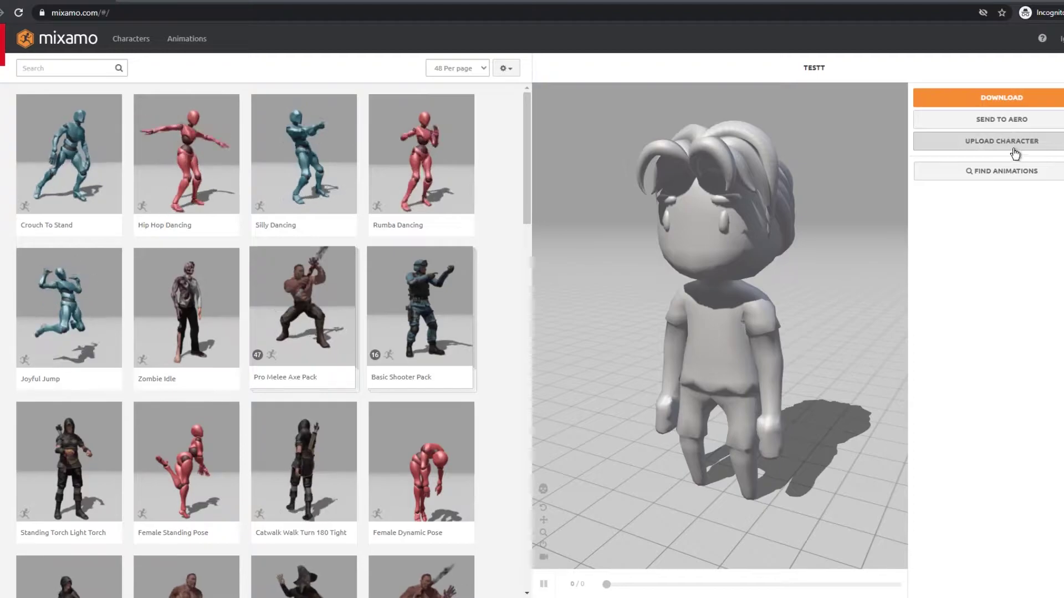
Step: Upload the TestChar model file from the Desktop as a custom character
click(1004, 142)
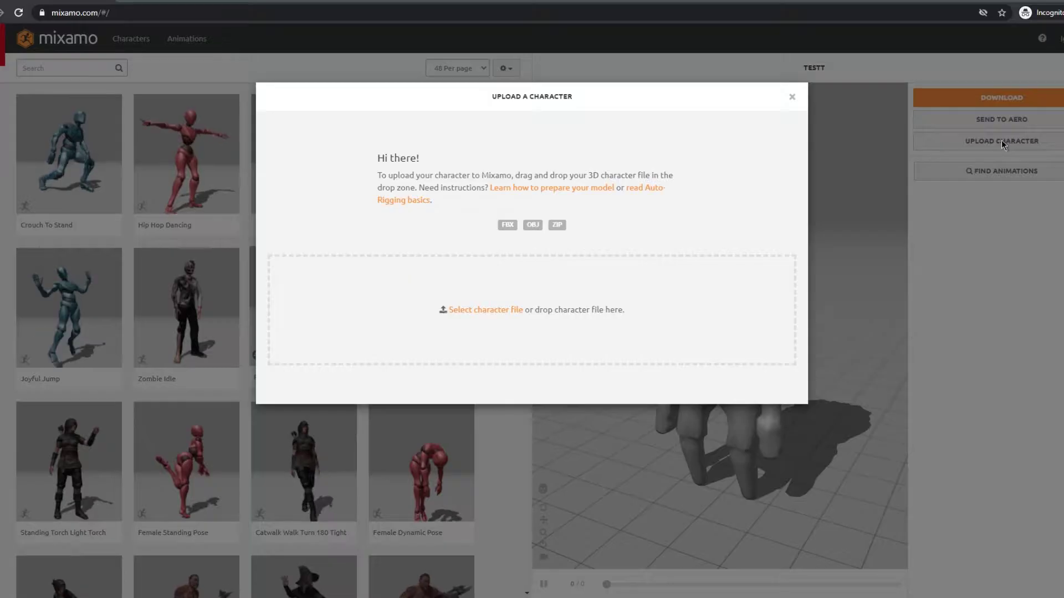
click(496, 311)
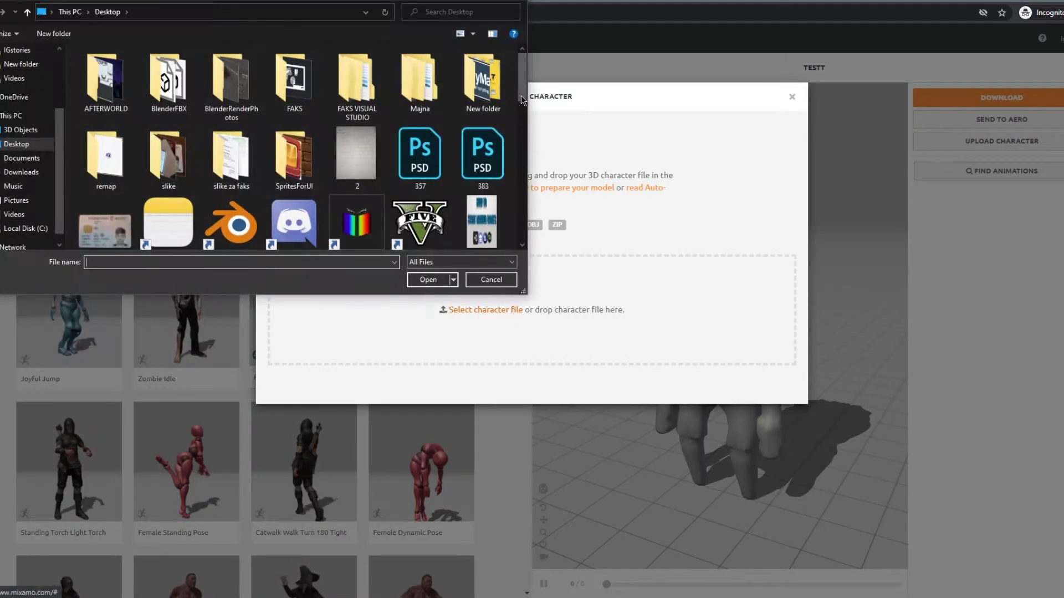
drag(523, 97, 521, 219)
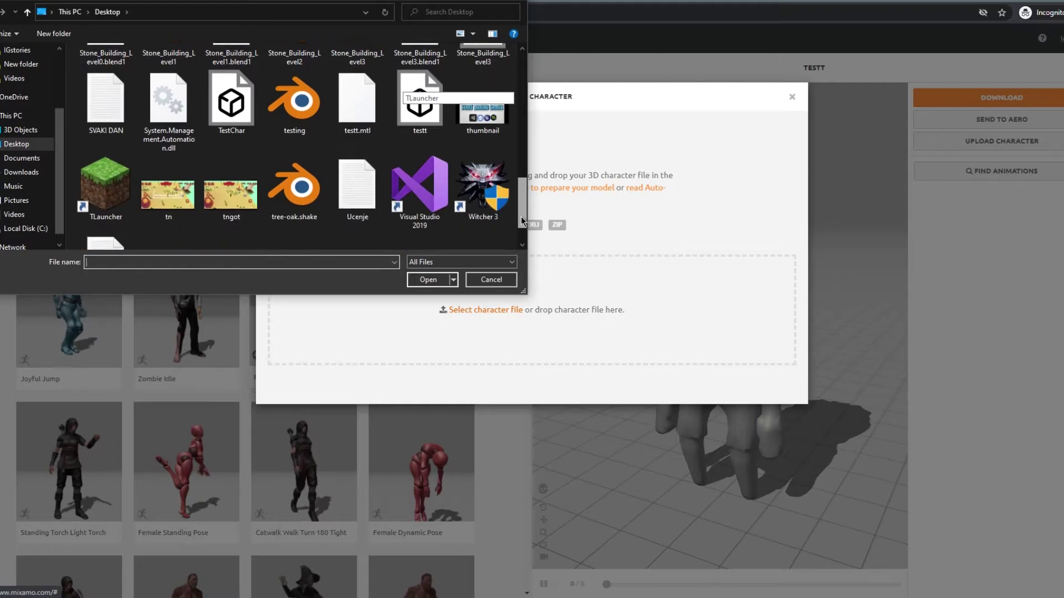
click(428, 280)
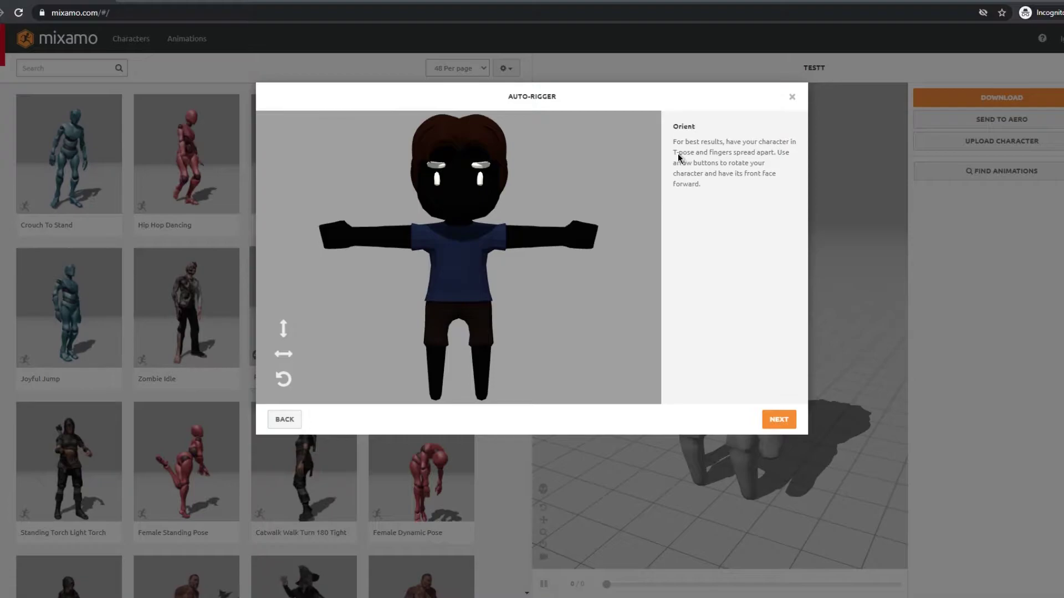
Step: Move to marker placement and settle on the No Fingers (25) skeleton after trying 2 Chain Fingers (41)
click(780, 421)
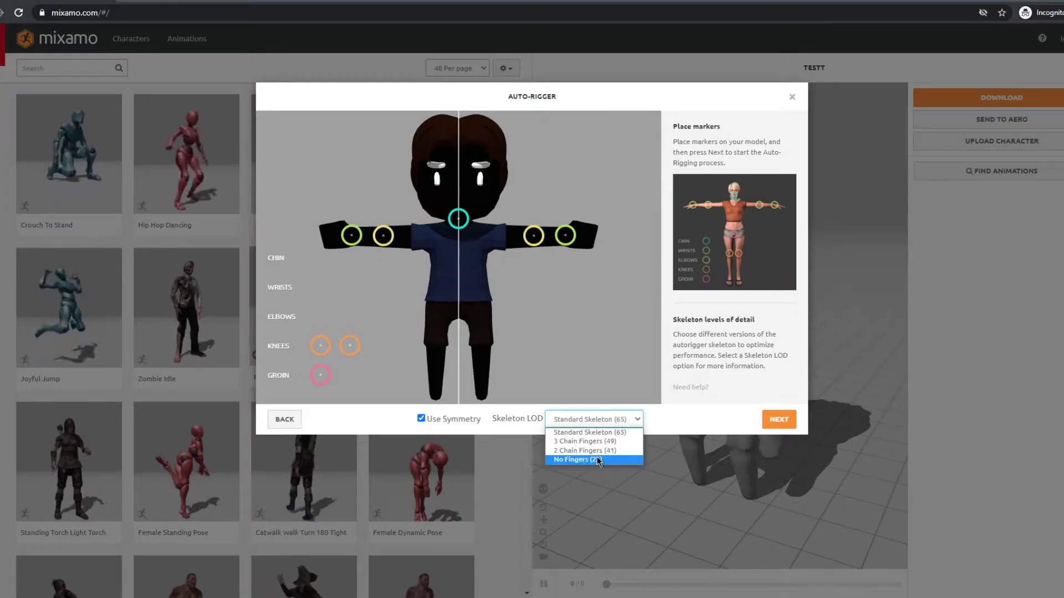
click(597, 458)
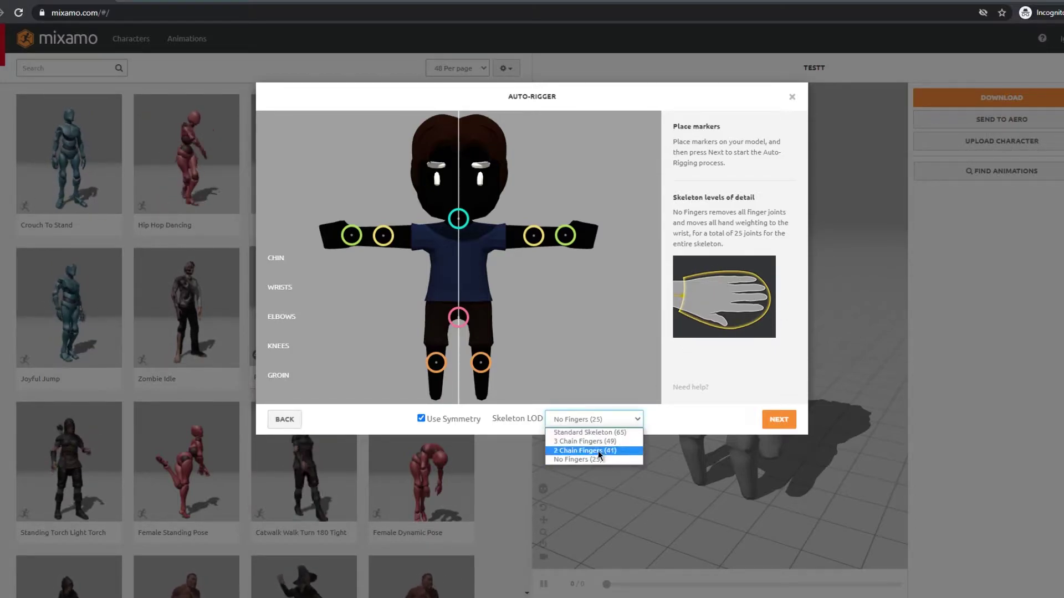
click(597, 452)
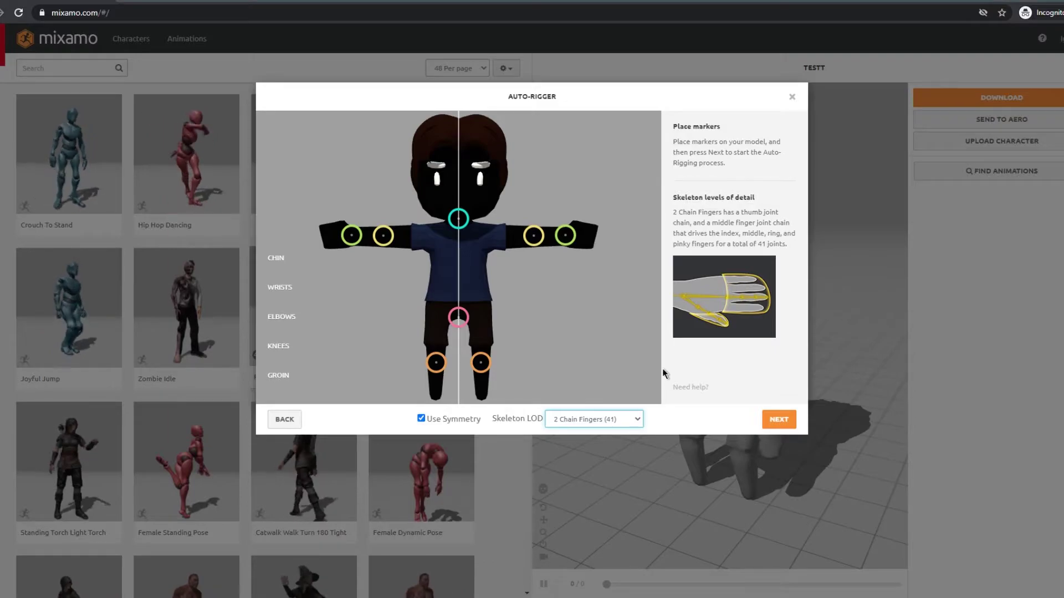
click(581, 458)
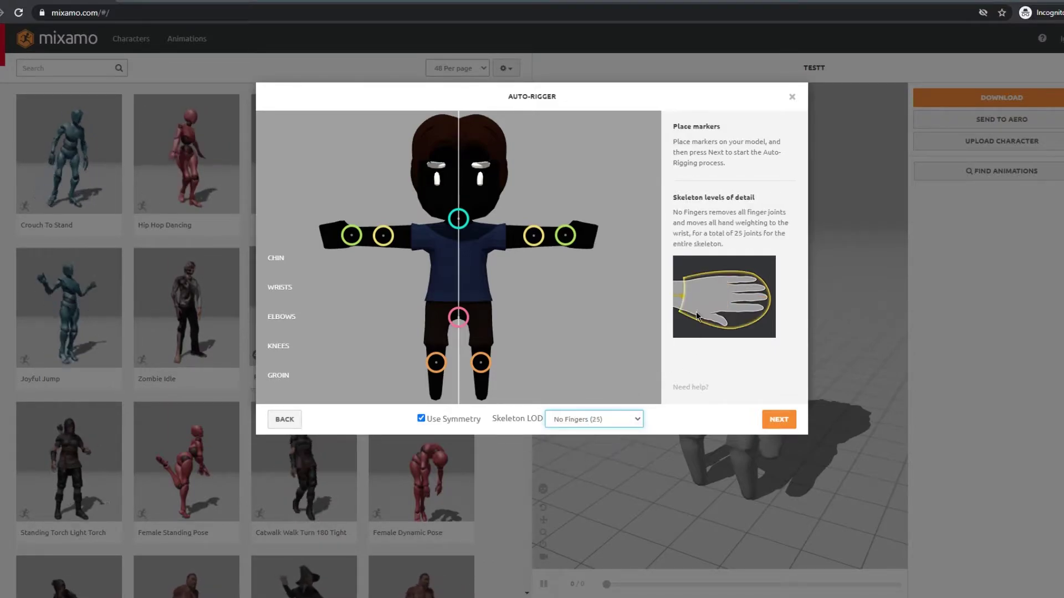
Step: Auto-rig the chibi, check the result, and make it replace the previous character
click(786, 426)
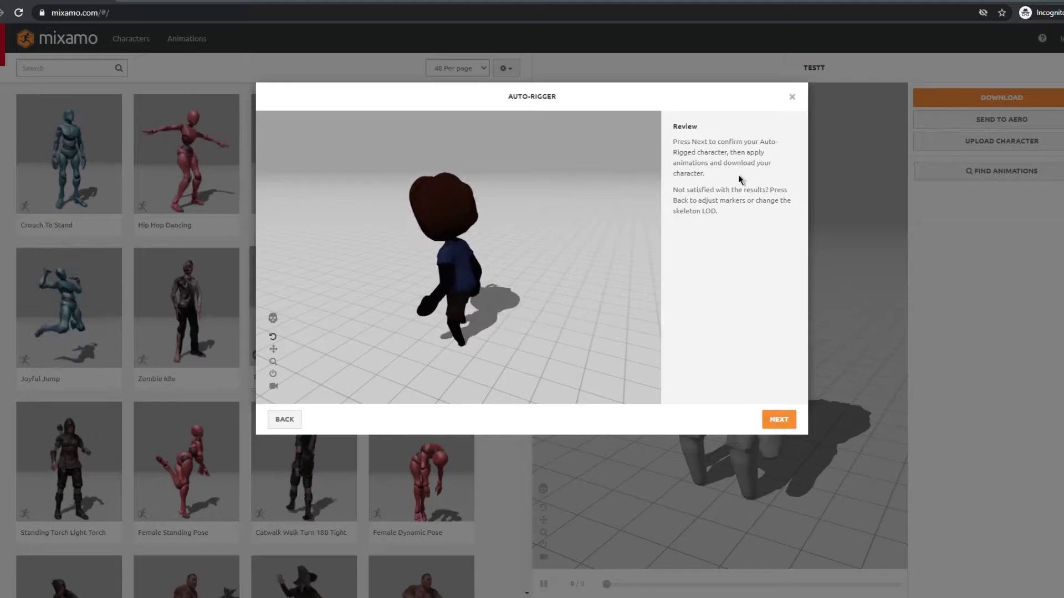
mouse_move(540, 257)
mouse_down()
mouse_move(576, 244)
mouse_move(495, 238)
mouse_move(600, 241)
mouse_move(530, 243)
mouse_up()
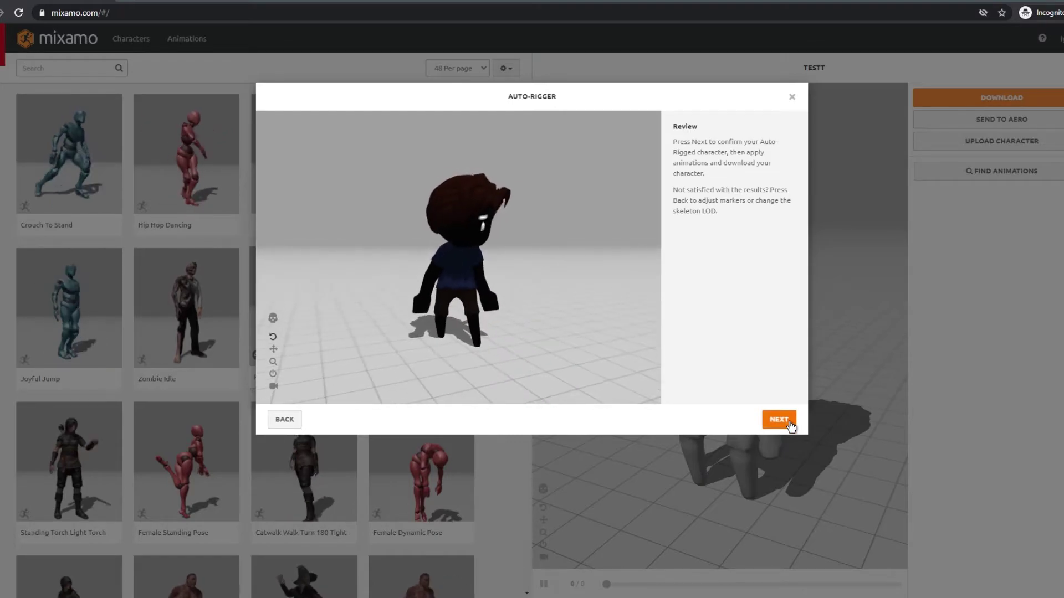
click(778, 420)
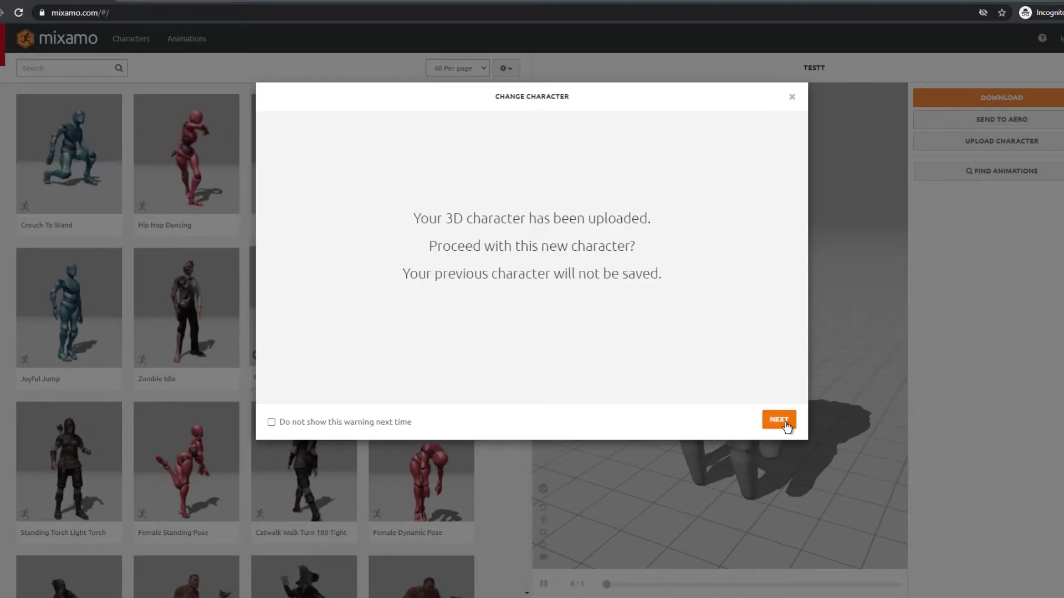
click(780, 421)
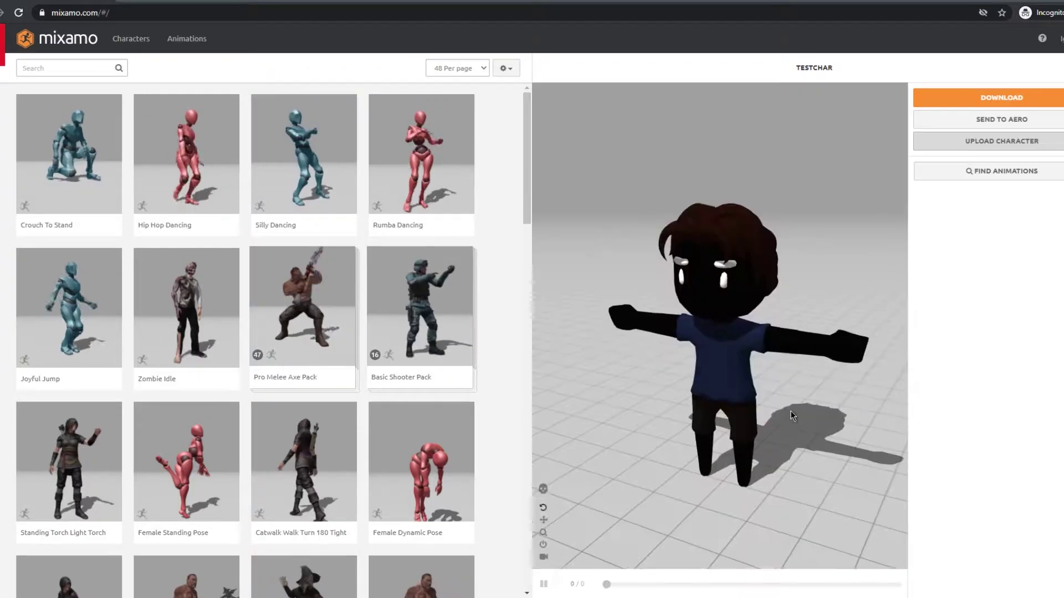
drag(718, 384, 756, 384)
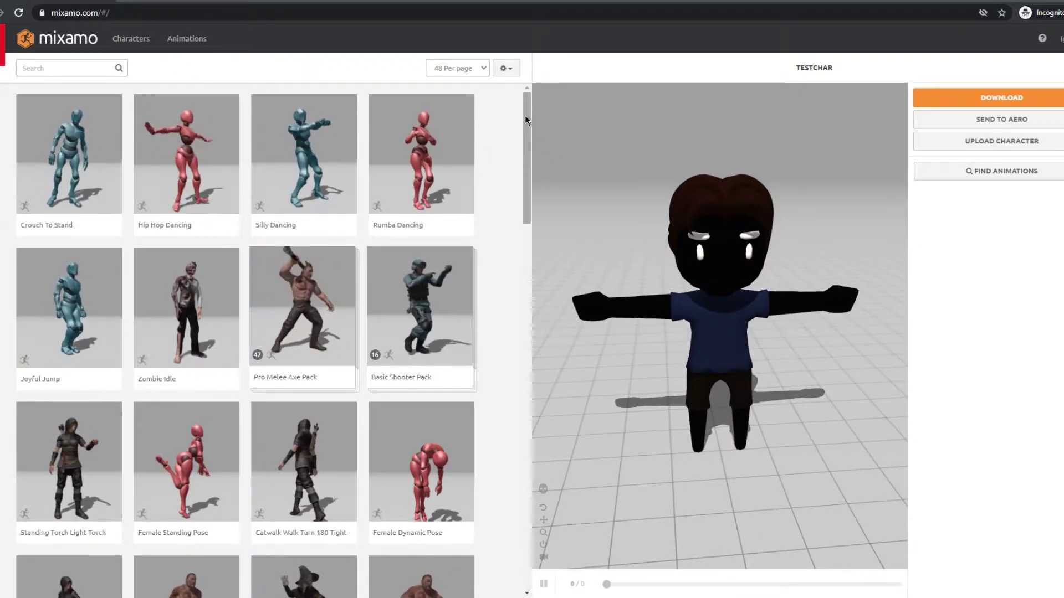
scroll(526, 127, down, 1)
drag(526, 142, 524, 501)
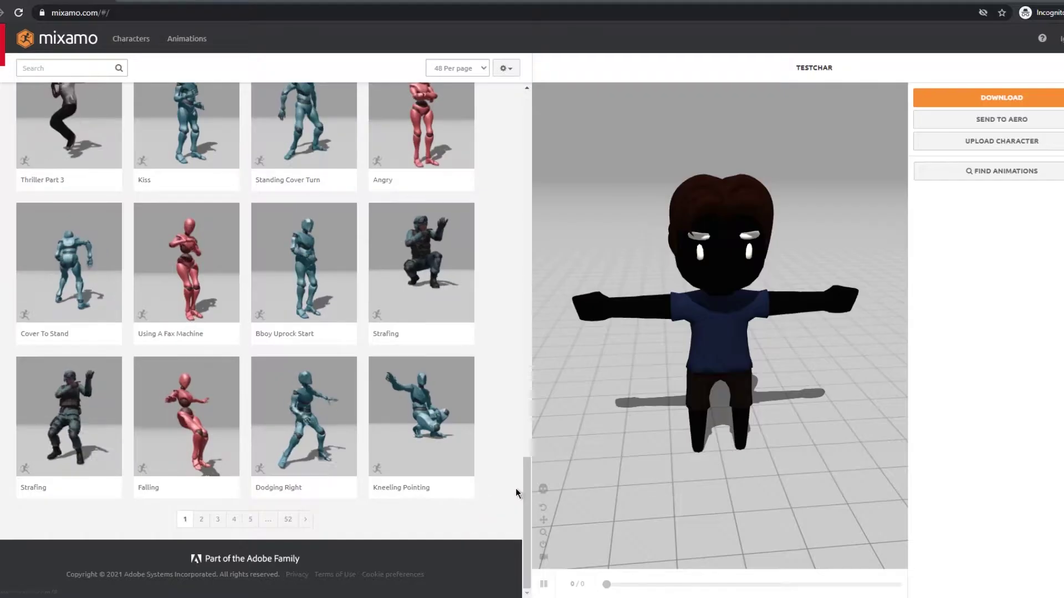
scroll(506, 387, up, 20)
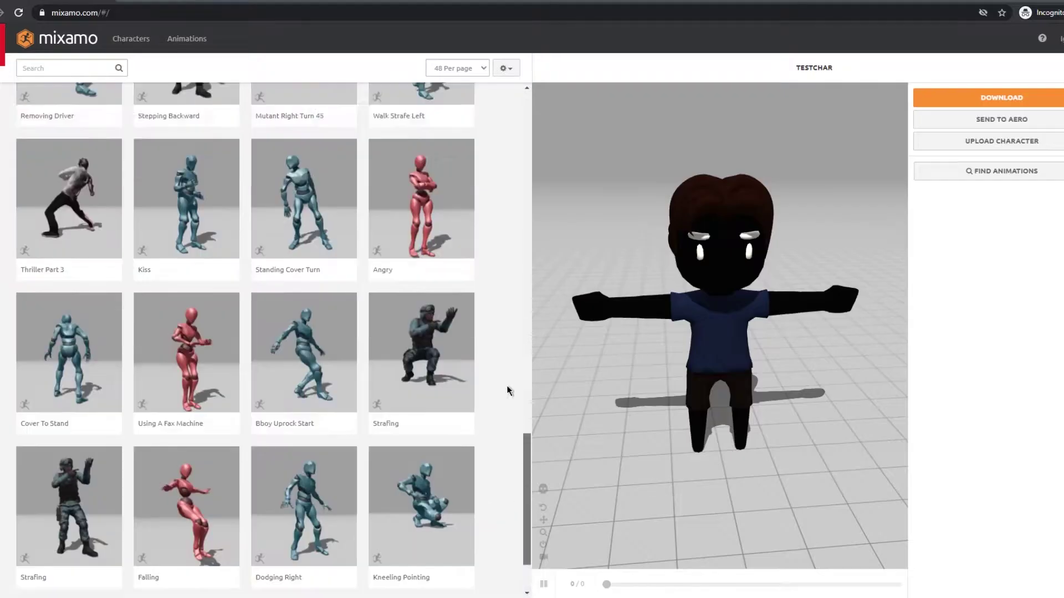
Step: Apply the Running animation found by searching 'run', lowering its Speed and raising Overdrive
click(40, 62)
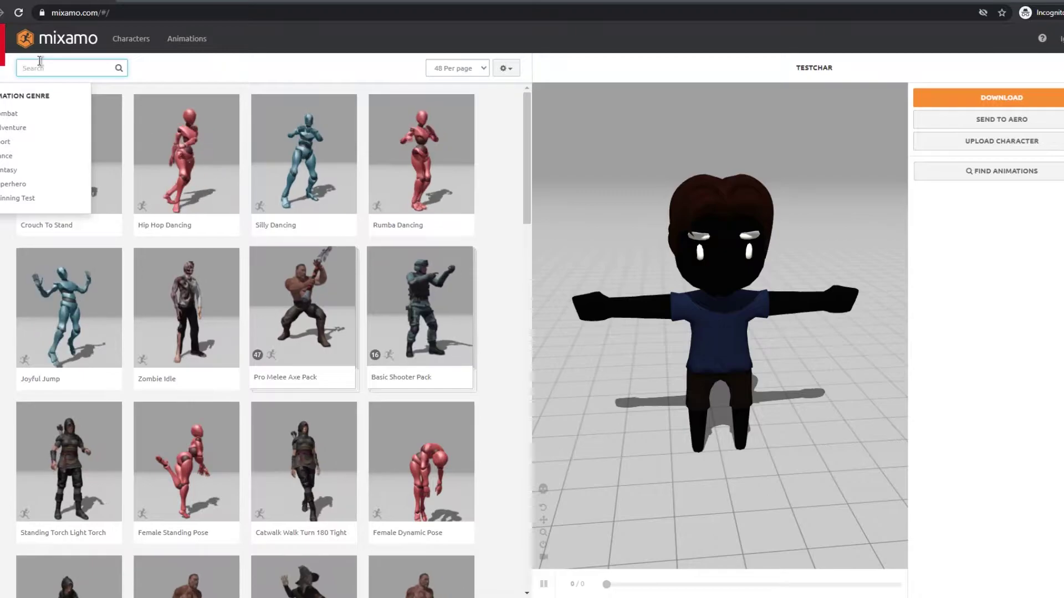
text(run)
key(Return)
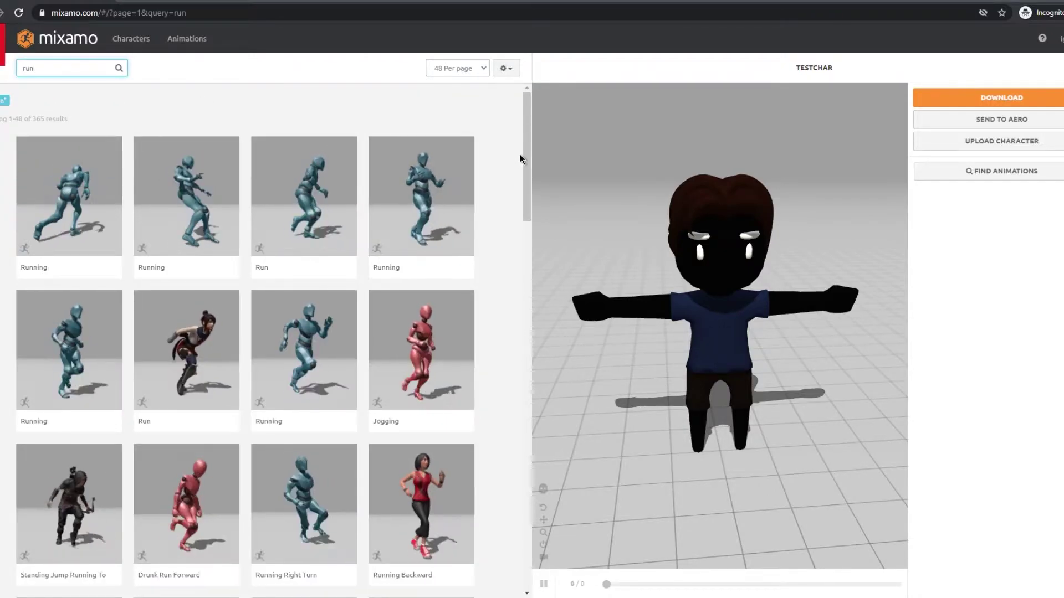
click(332, 346)
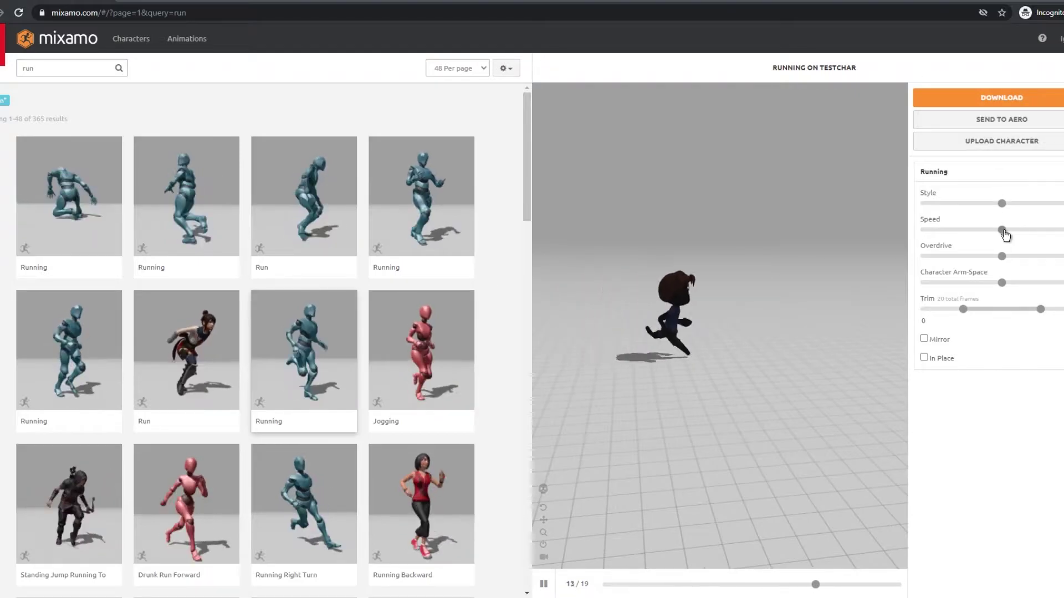
drag(1002, 230, 951, 232)
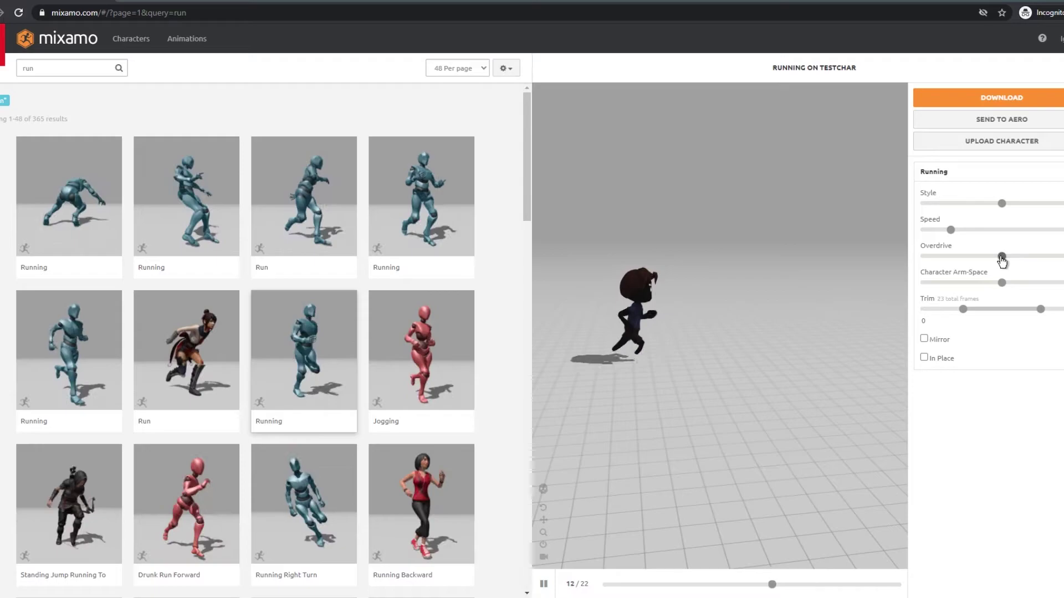
drag(1002, 257, 1036, 257)
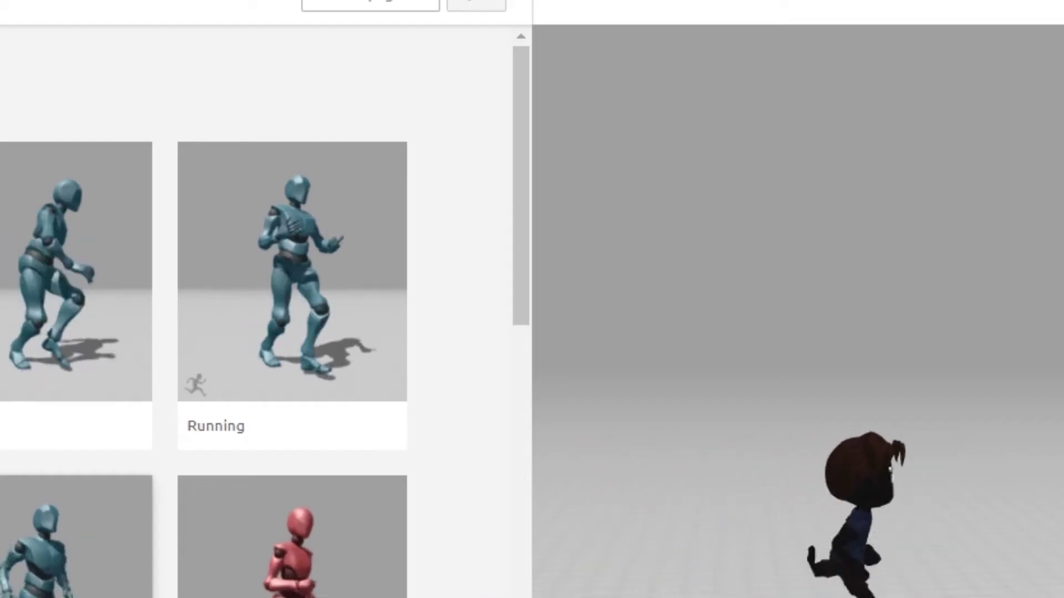
Step: Download the Running and Kick To The Groin animations in FBX for Unity format
click(1001, 98)
click(408, 168)
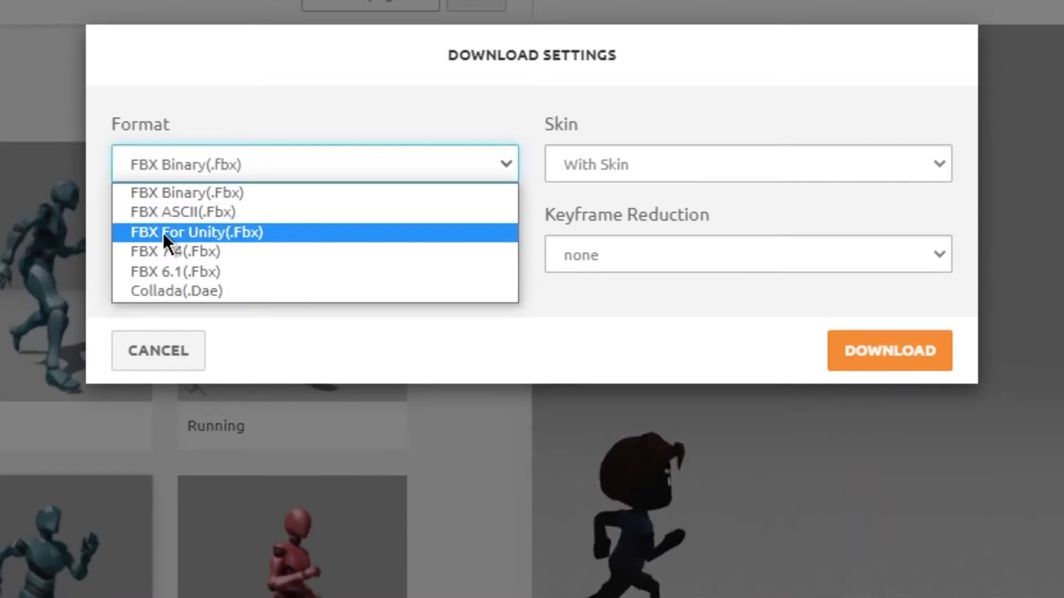
click(258, 228)
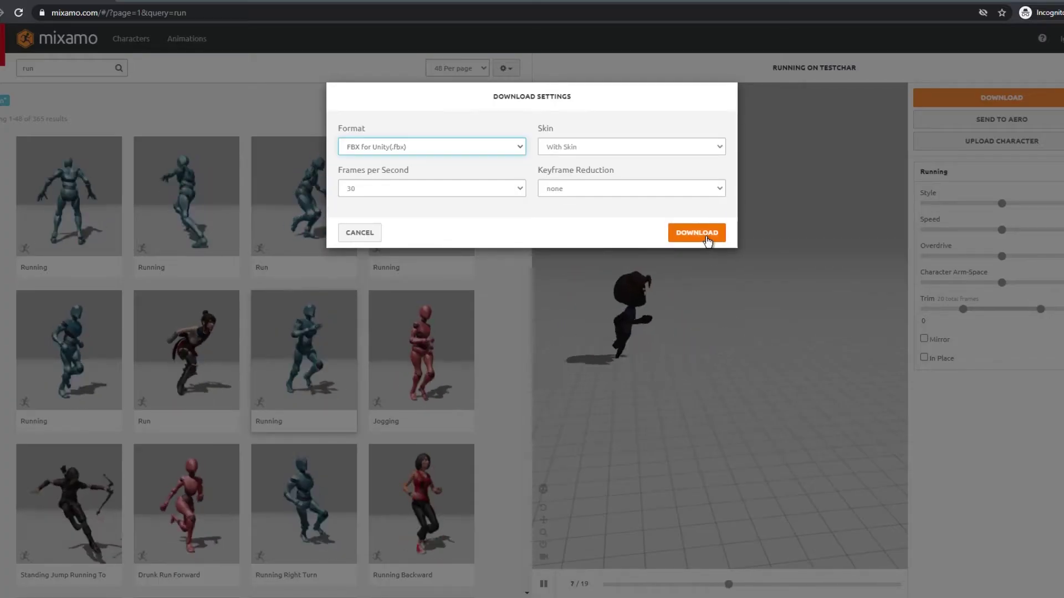
click(697, 233)
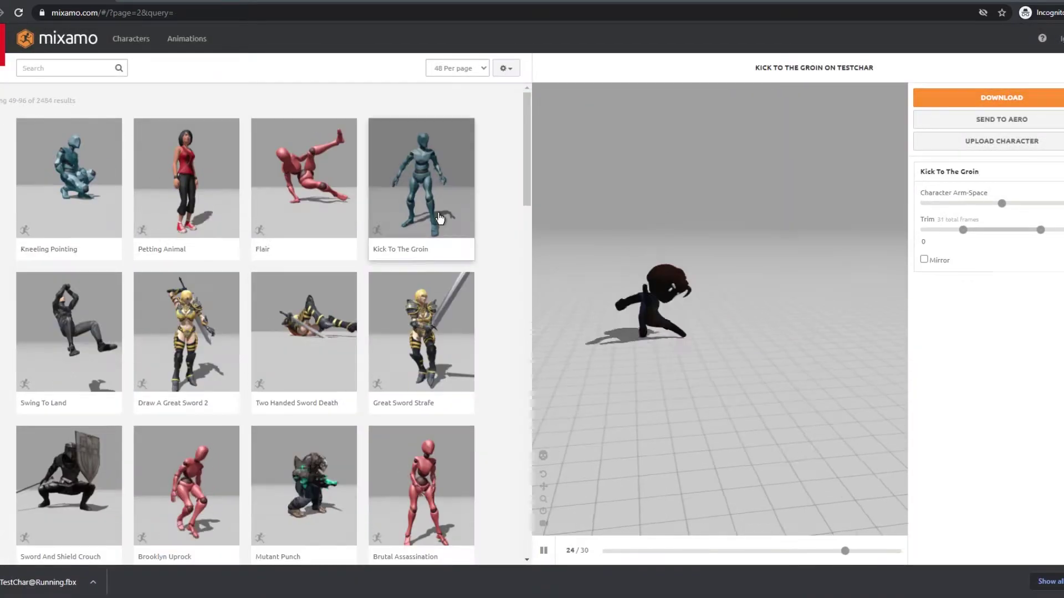
click(440, 218)
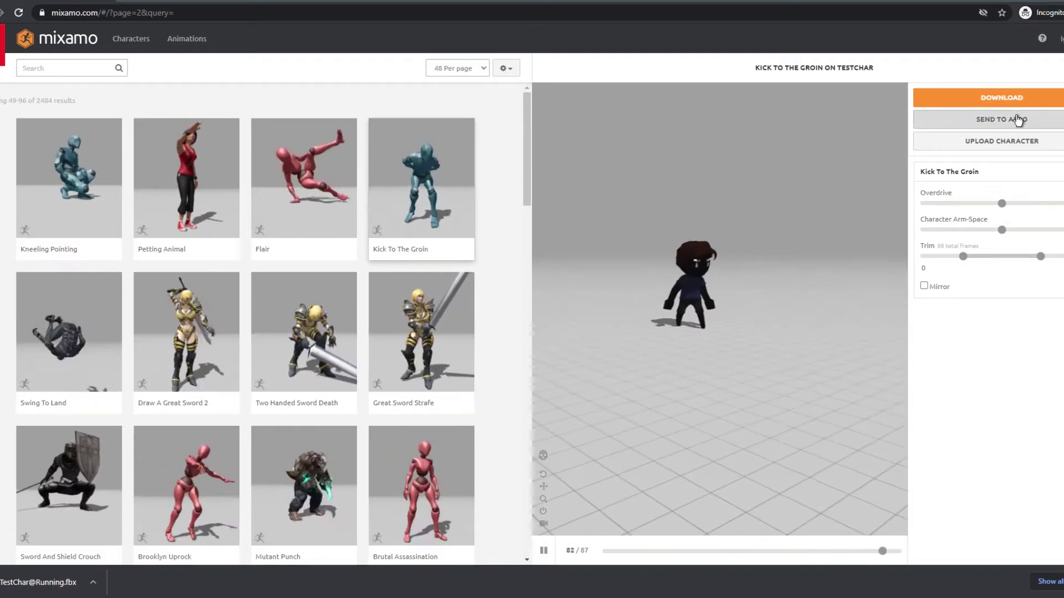
click(314, 331)
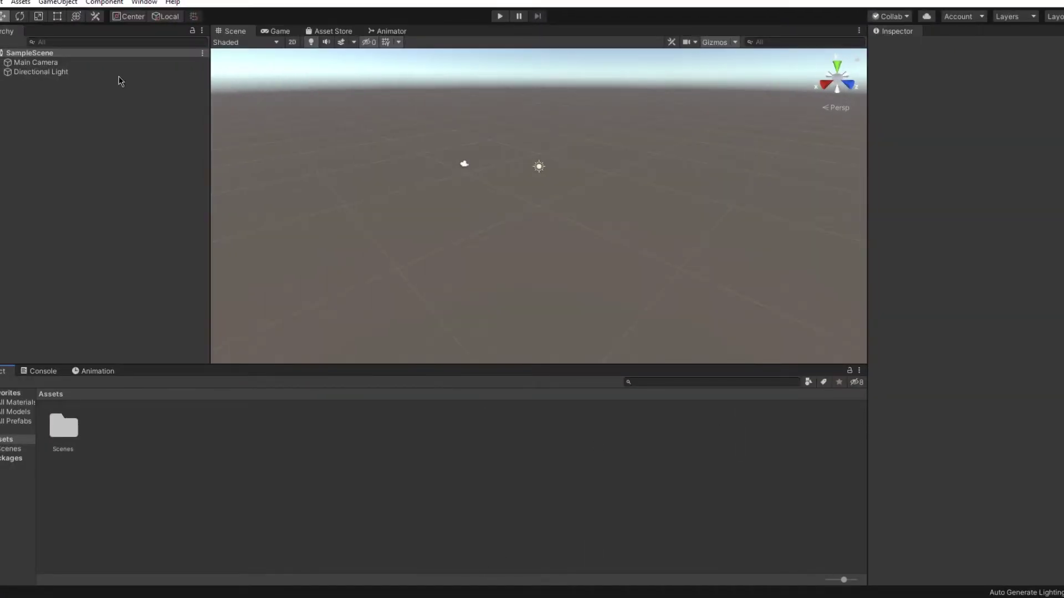
Step: Add a cube to the scene and scale it flat into a ground slab
right_click(111, 158)
click(238, 294)
key(r)
drag(504, 222, 560, 199)
right_click(169, 454)
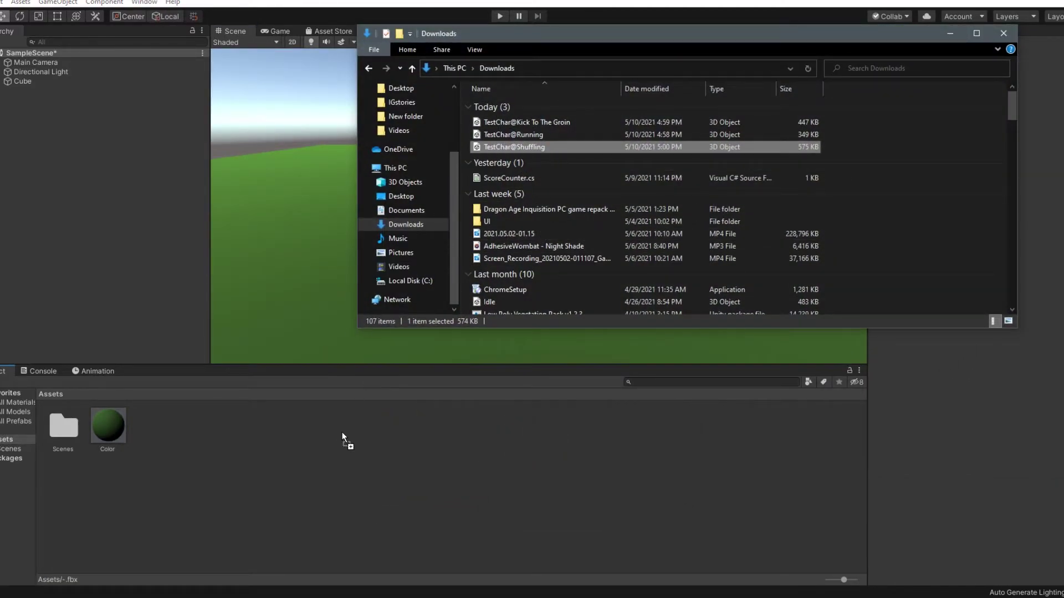
drag(913, 180, 152, 426)
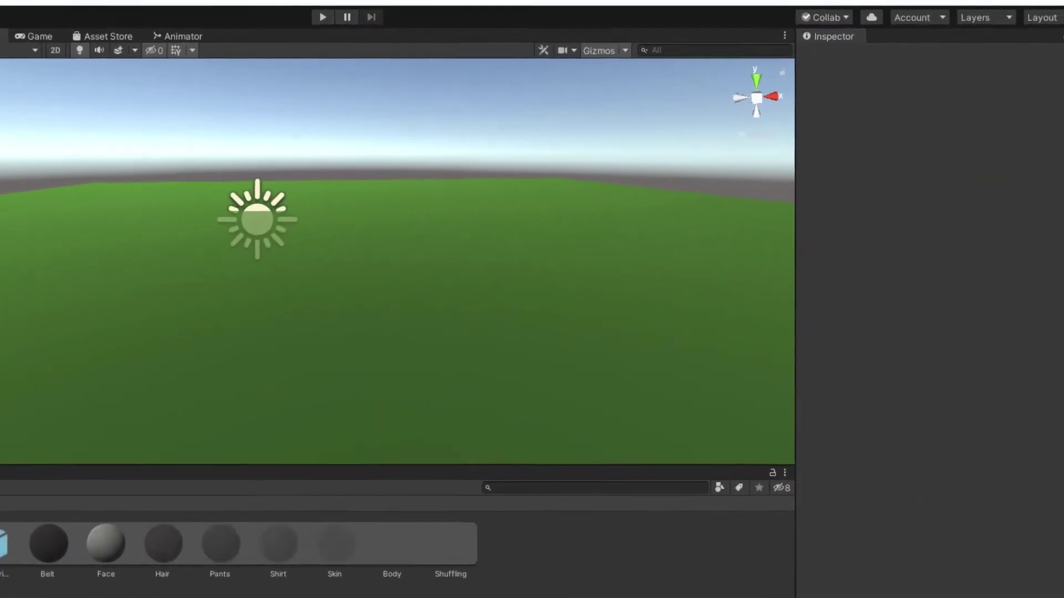
click(450, 549)
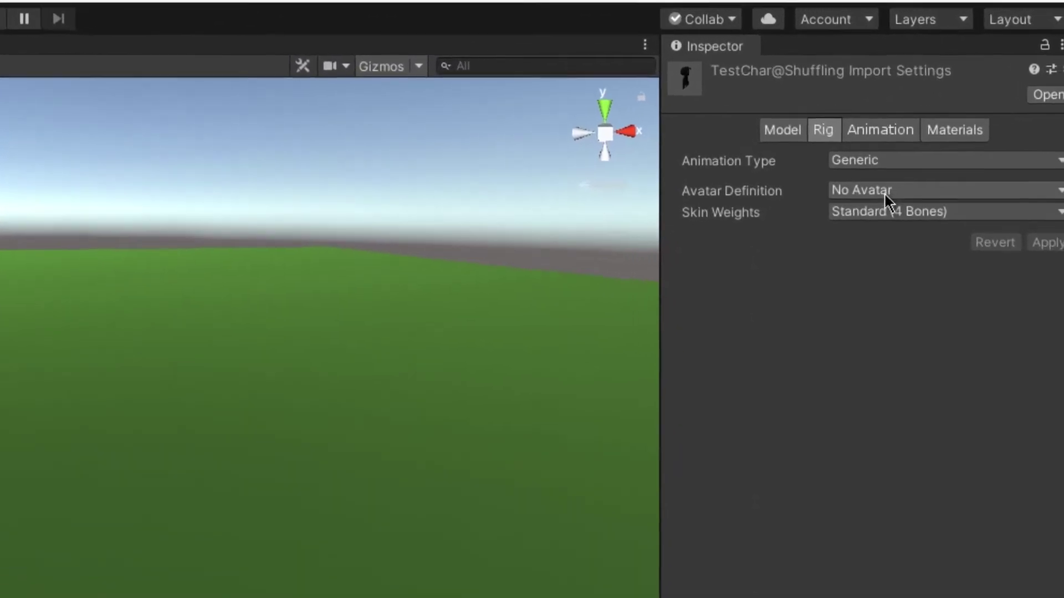
click(952, 138)
click(889, 267)
click(843, 264)
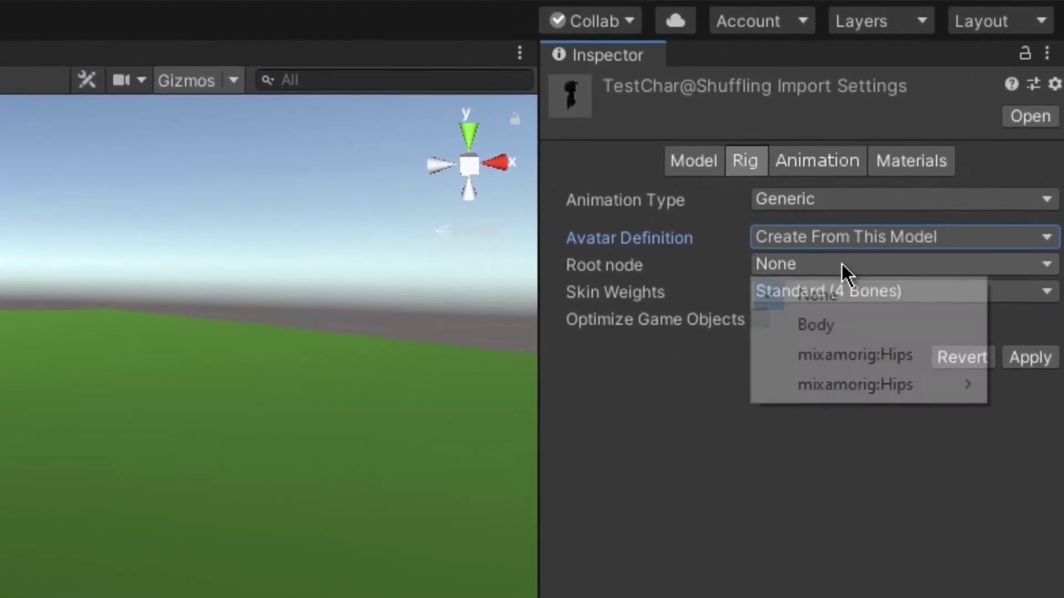
click(860, 334)
click(1030, 340)
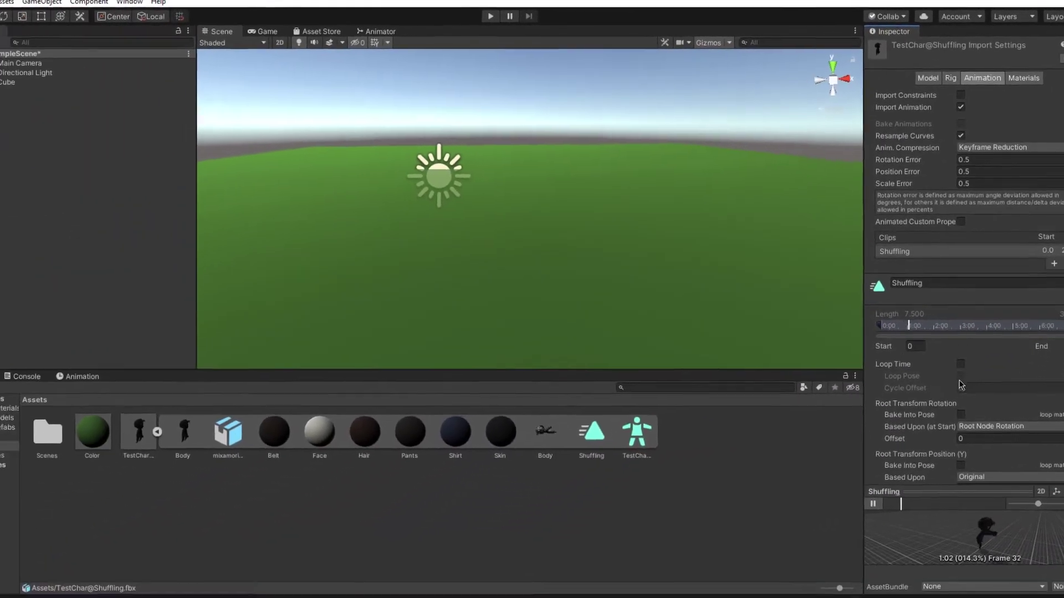
Step: Stop the Shuffling preview and place the TestChar@Shuffling model into the scene
click(874, 504)
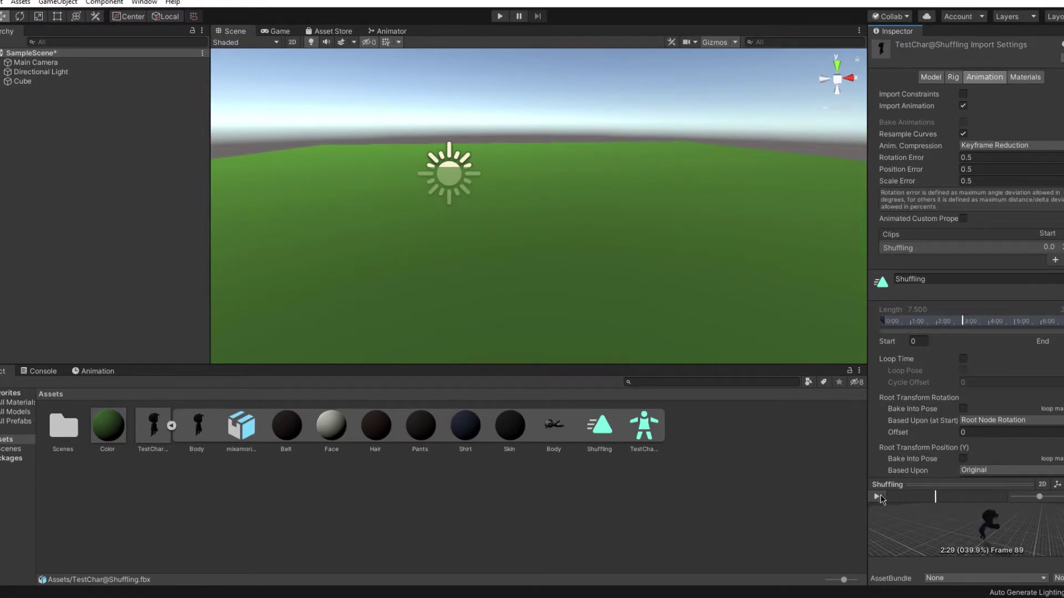
click(172, 427)
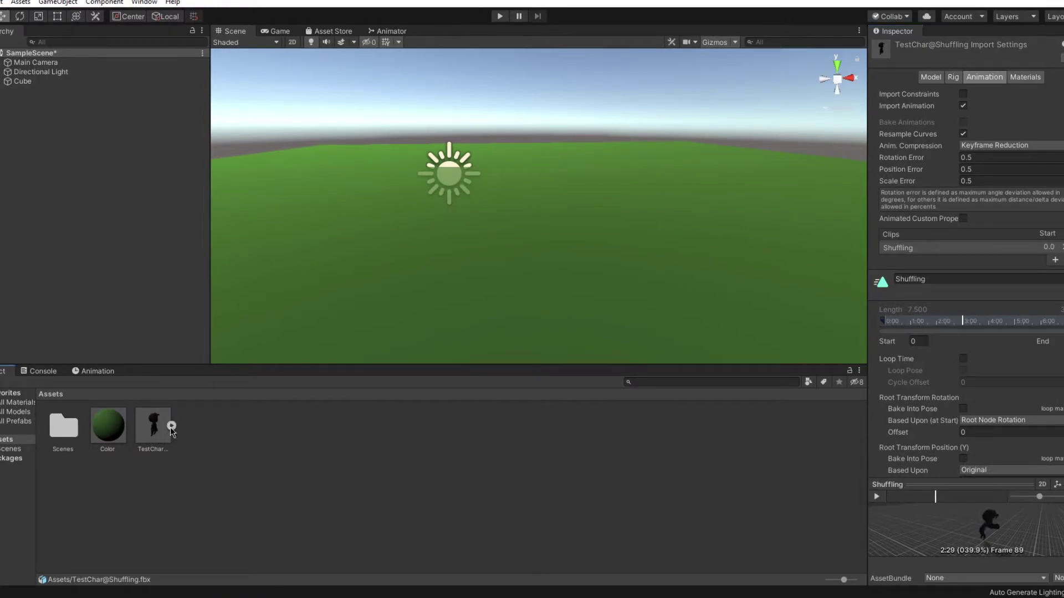
drag(155, 436, 528, 228)
Step: Frame the character in the scene view and set its Rotation Y to 180
scroll(607, 163, down, 3)
mouse_move(608, 164)
right_down()
mouse_move(617, 141)
mouse_move(600, 161)
right_up()
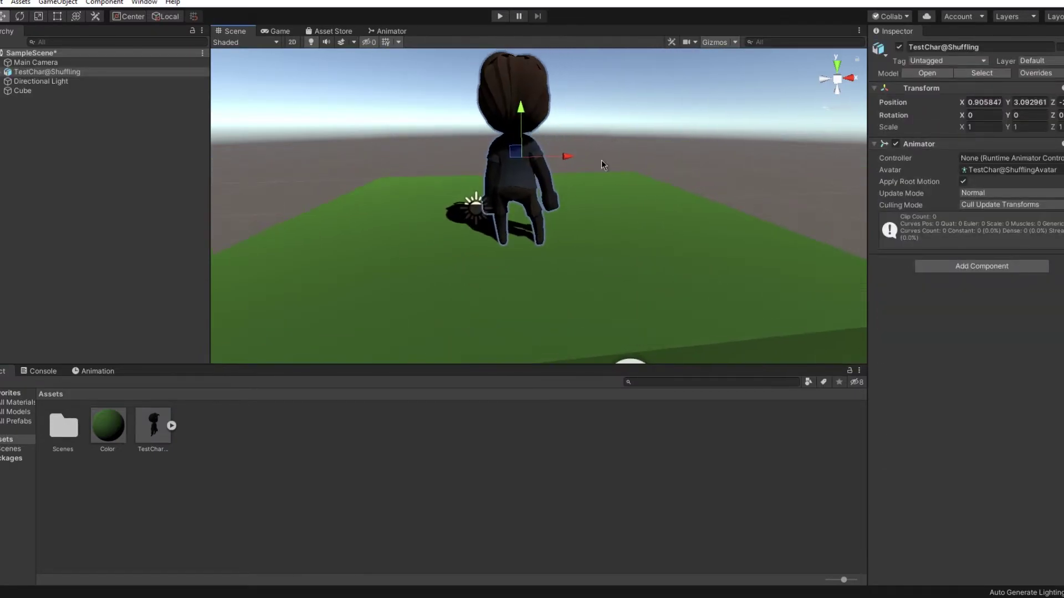
right_drag(619, 212, 593, 179)
scroll(593, 178, down, 3)
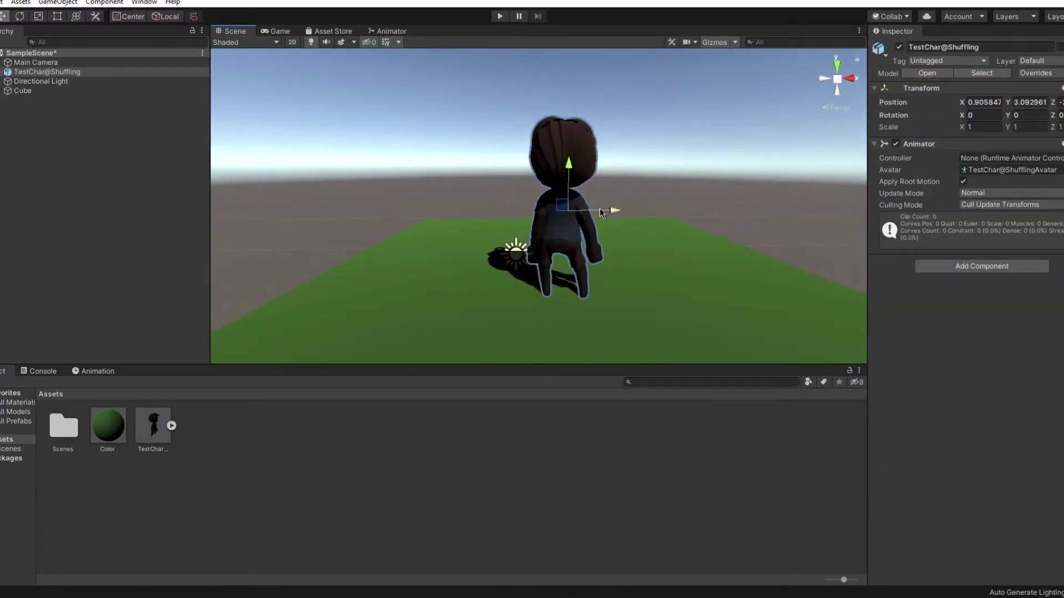
click(1029, 117)
Step: Create a New Animator Controller with the default name and open its state graph
text(180)
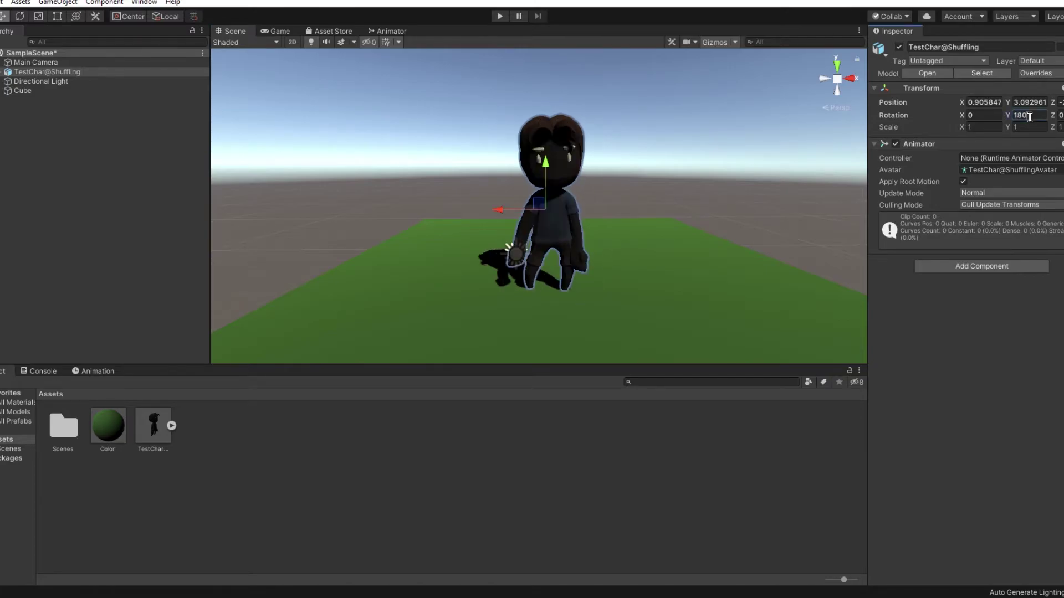
click(167, 427)
right_click(268, 435)
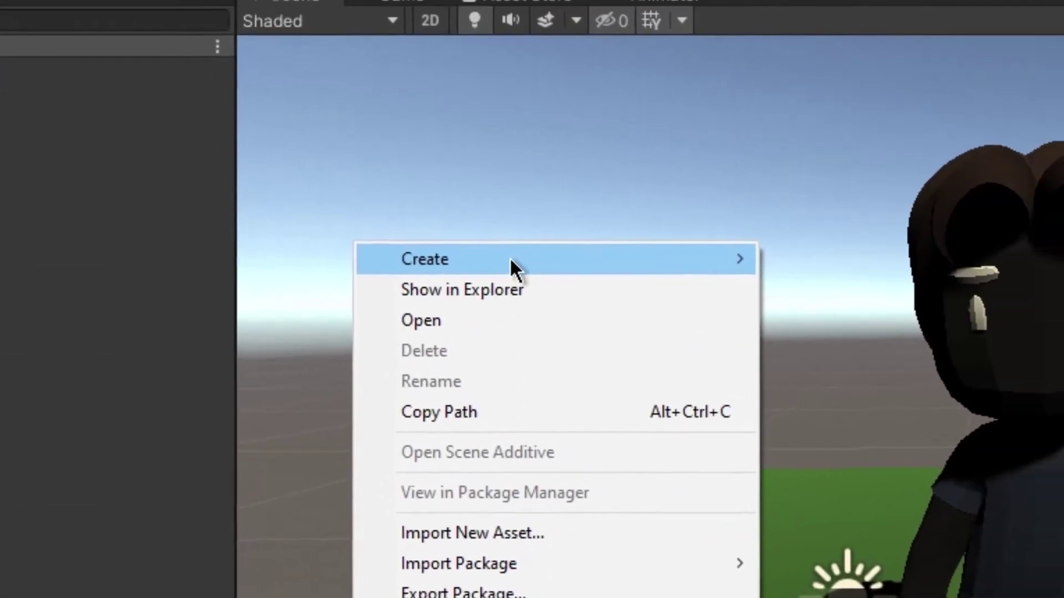
mouse_move(511, 260)
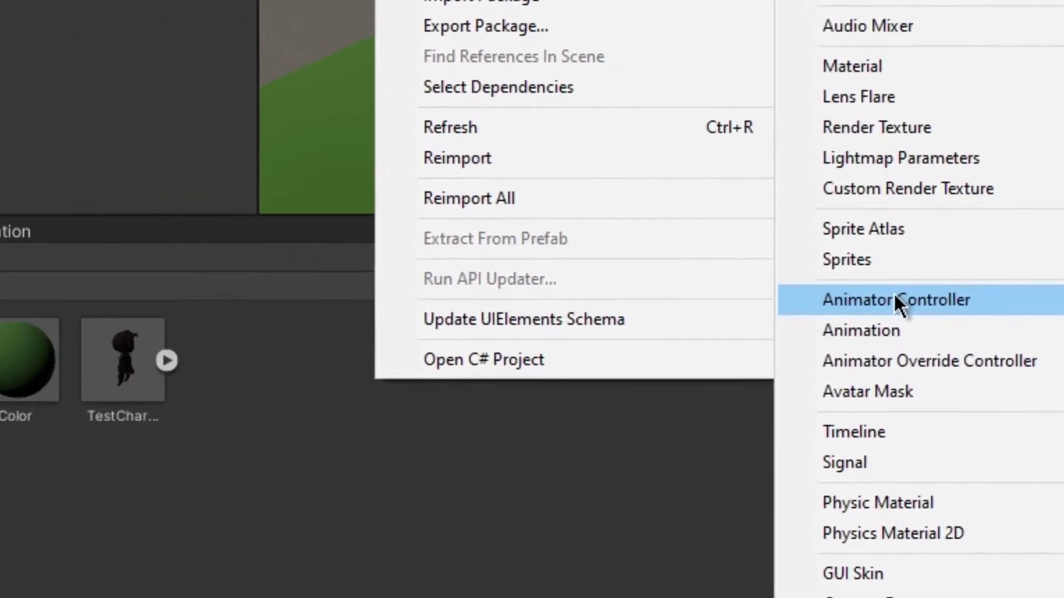
click(894, 299)
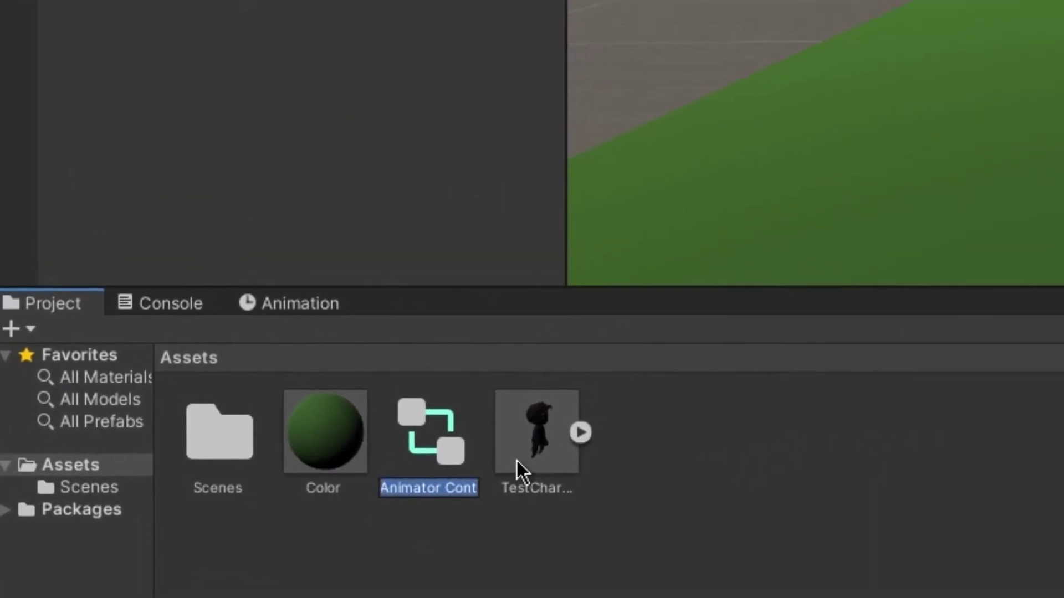
key(Return)
double_click(341, 524)
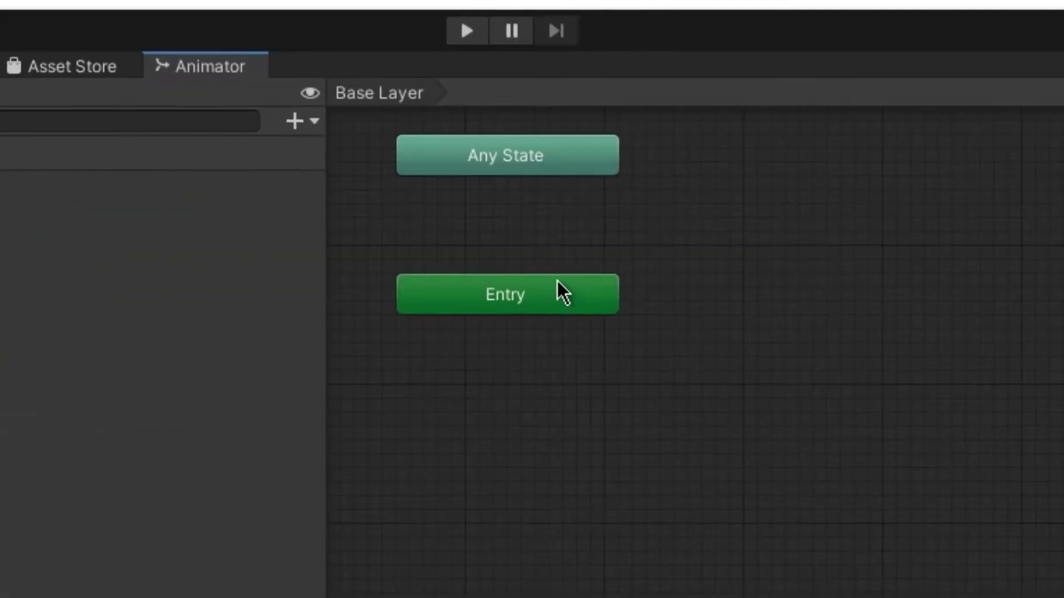
Step: Add TestChar's Shuffling clip to the graph as a state, moving Any State out of the way
scroll(557, 378, down, 5)
scroll(700, 395, up, 5)
middle_drag(692, 385, 779, 428)
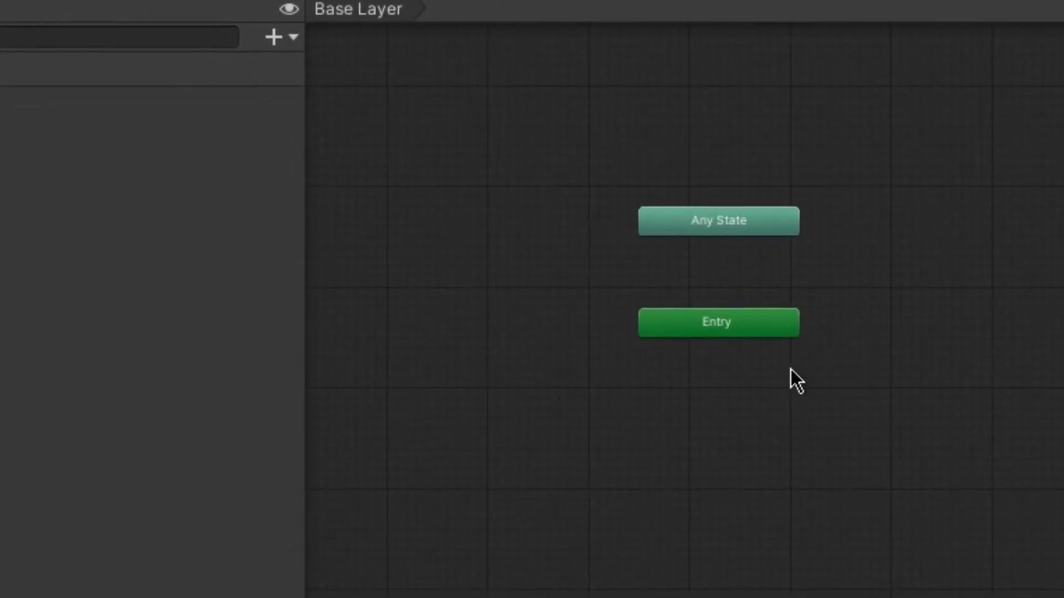
drag(730, 260, 762, 136)
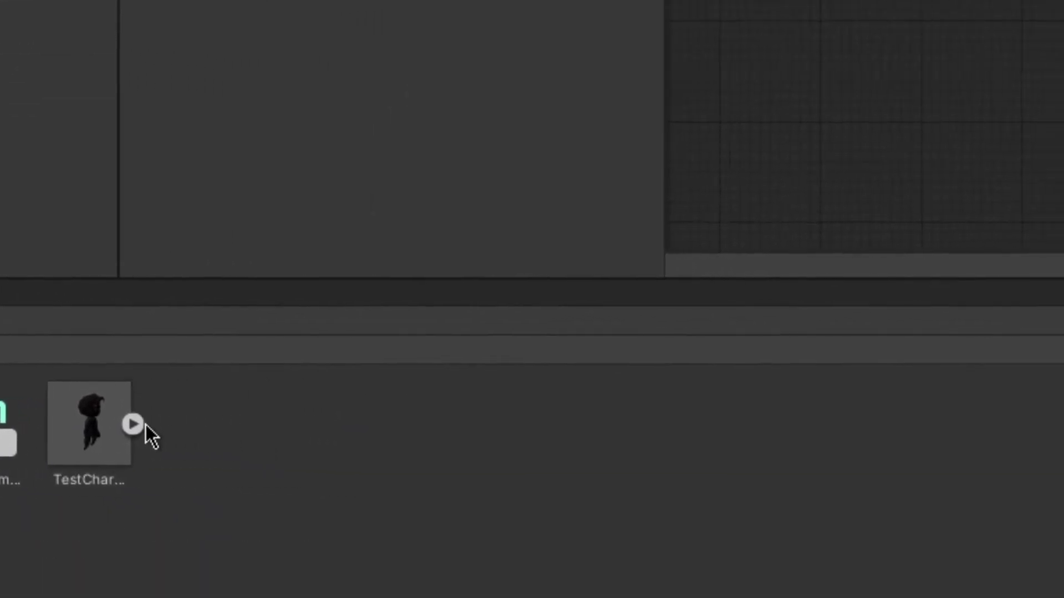
click(135, 425)
drag(657, 582, 510, 311)
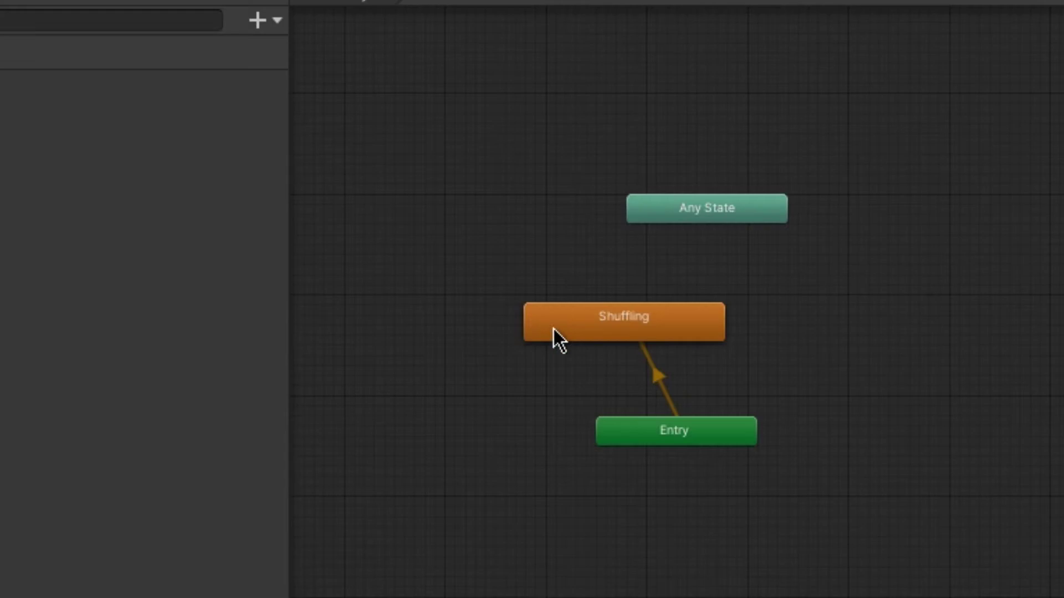
drag(747, 204, 939, 73)
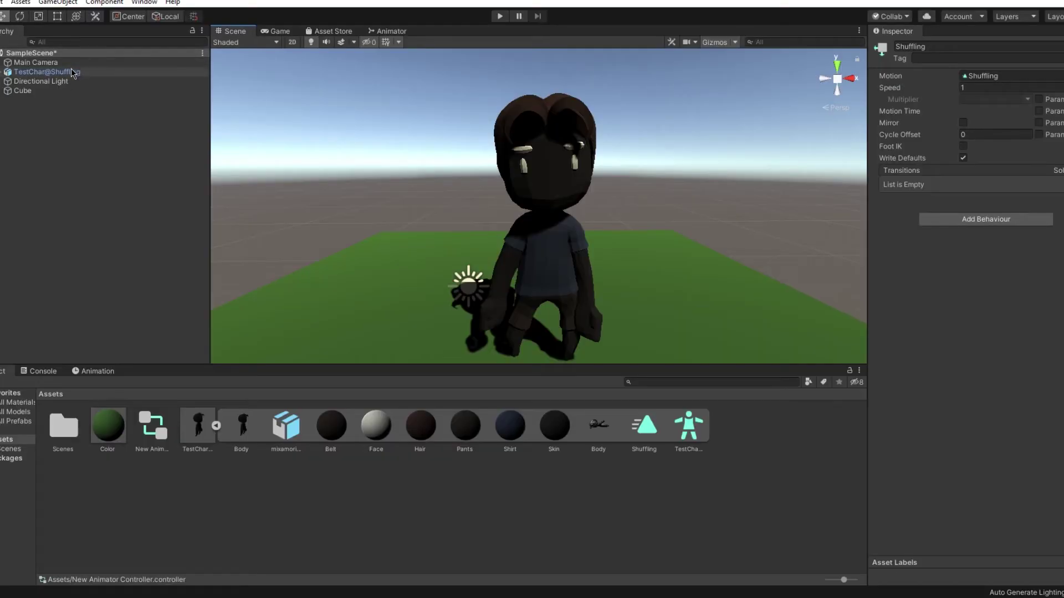
Step: Assign New Animator Controller to TestChar@Shuffling's Animator and play the scene briefly to test shuffling
click(72, 72)
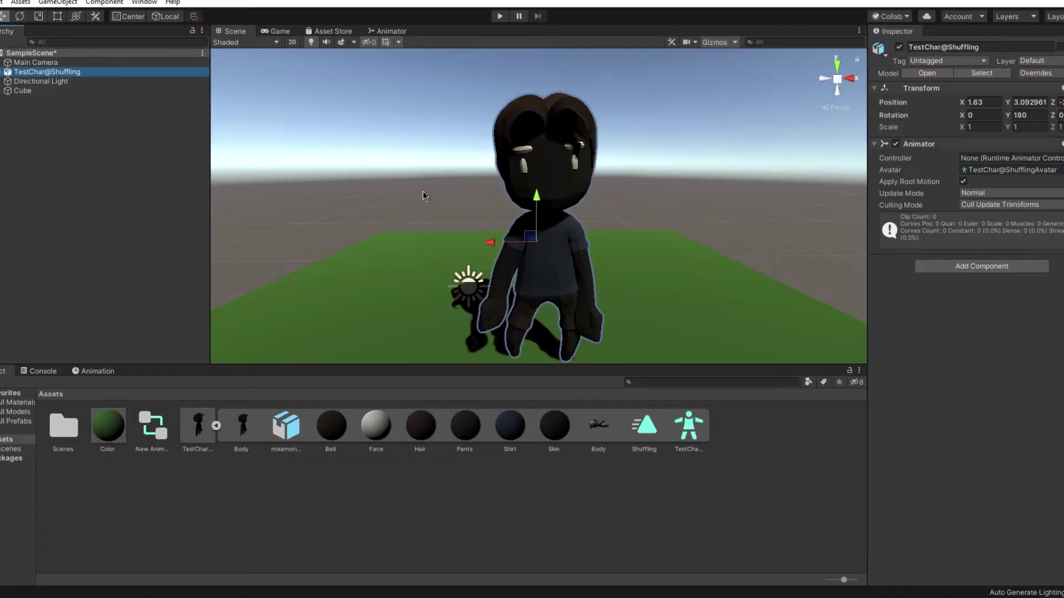
drag(152, 427, 1010, 162)
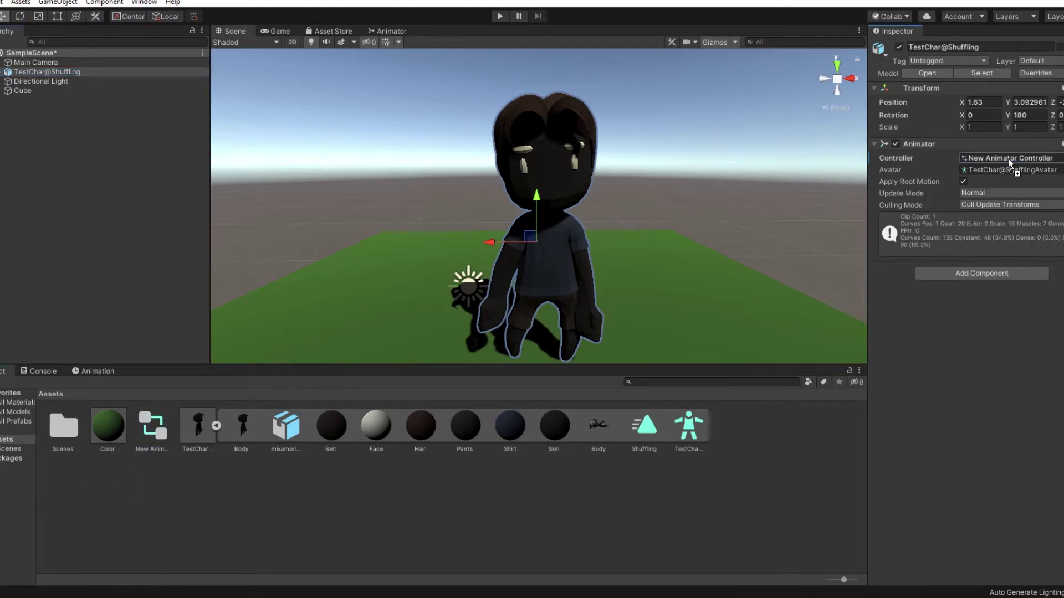
click(500, 16)
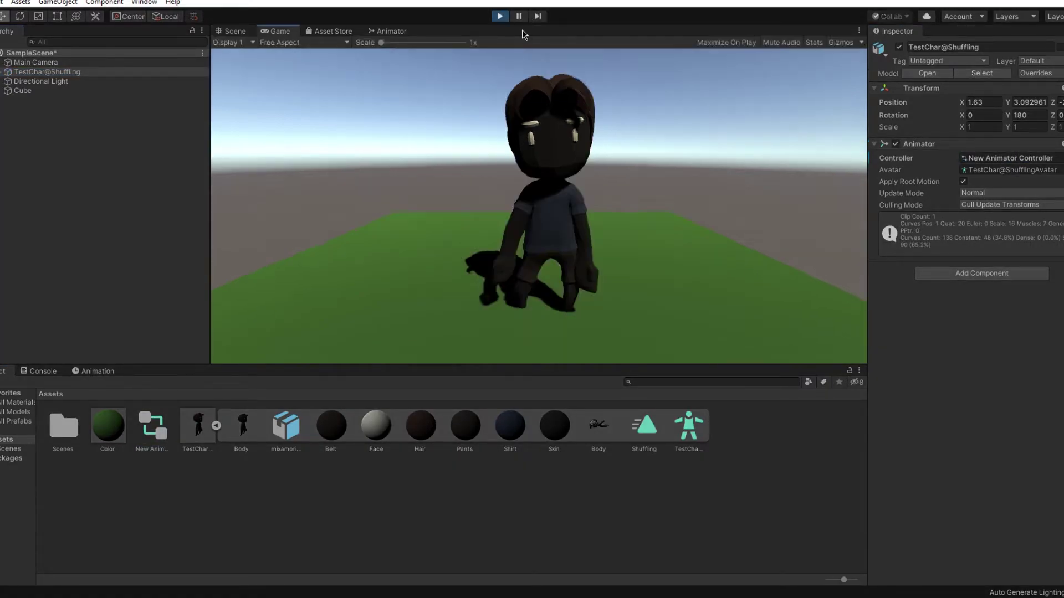
click(500, 16)
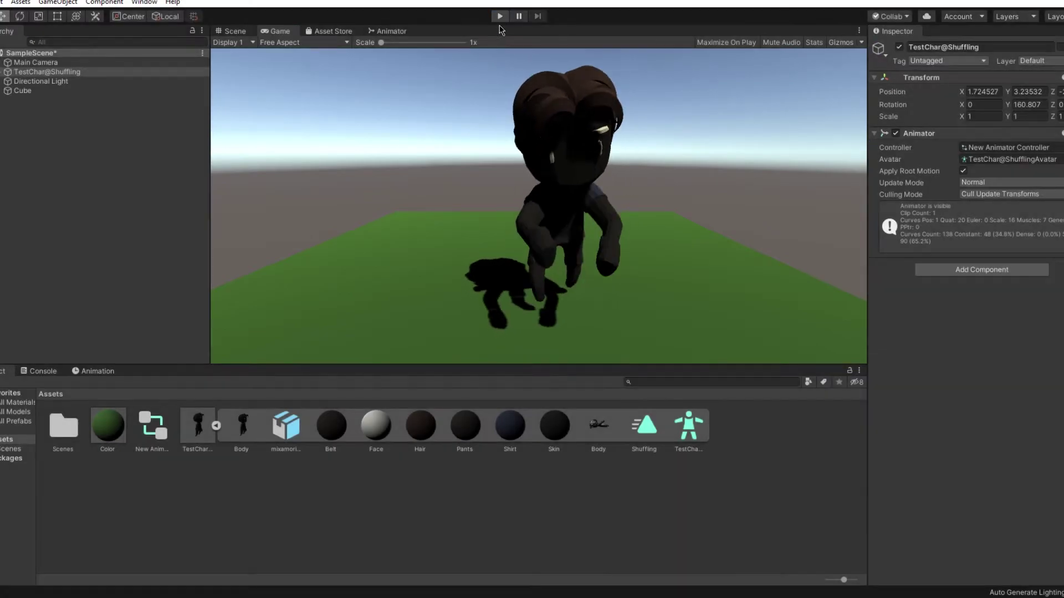
Step: Import TestChar@Kick To The Groin from the Downloads folder into the project assets
click(216, 426)
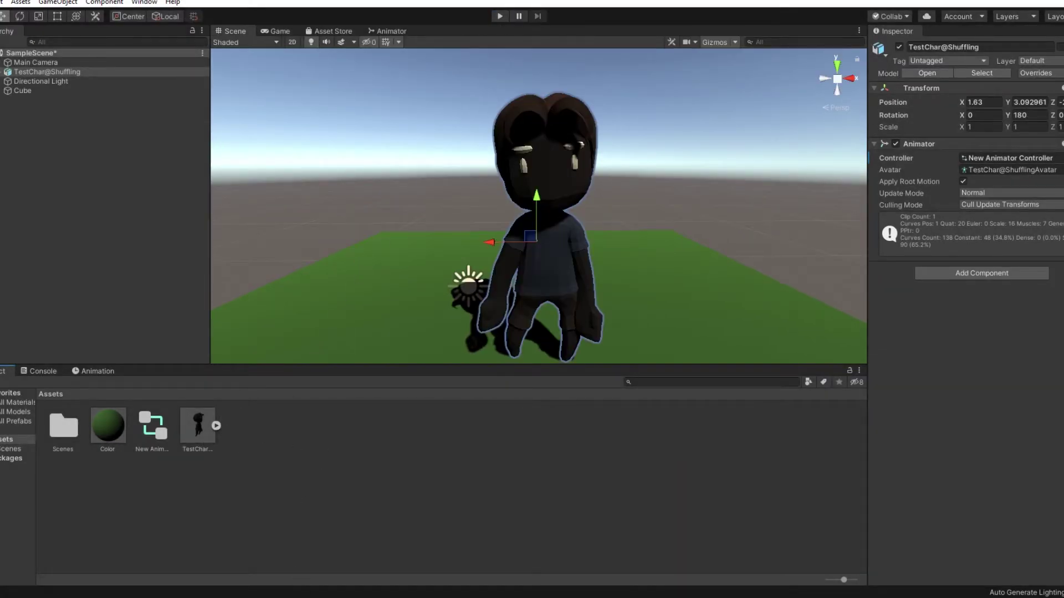
key(alt+Tab)
click(526, 122)
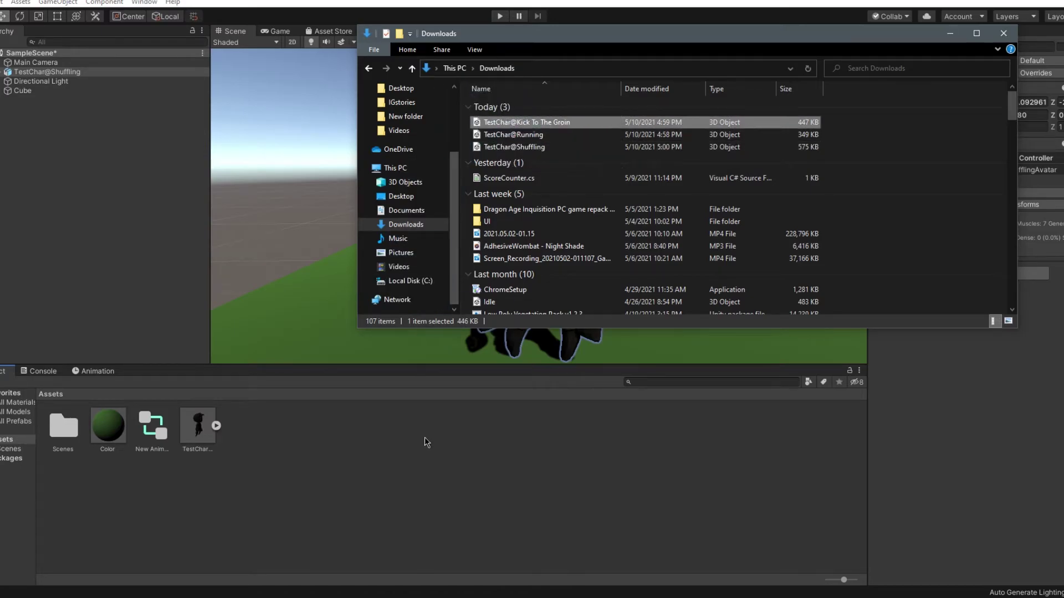
click(950, 33)
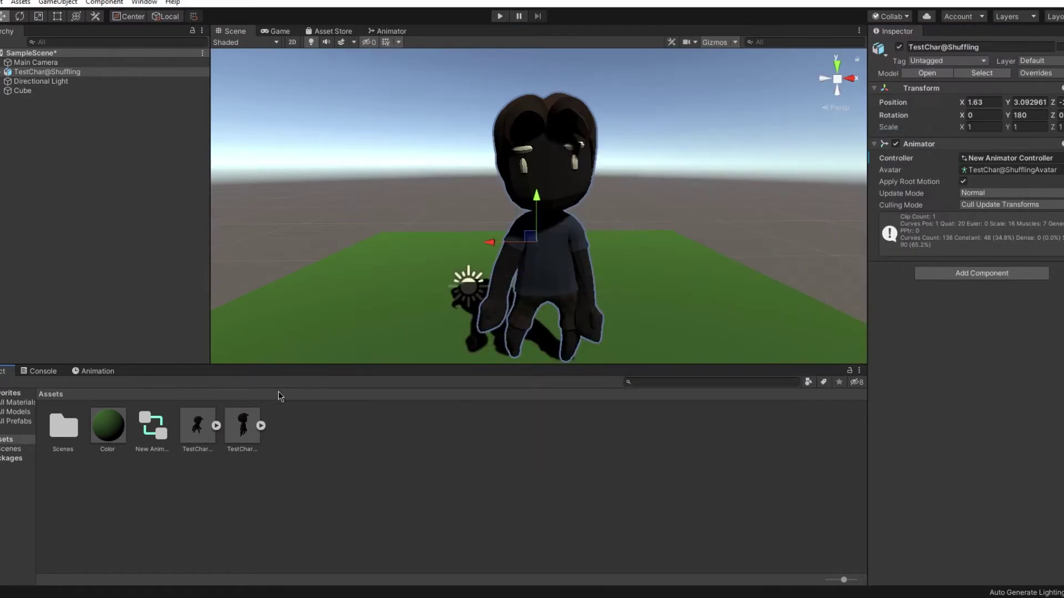
Step: Add the Kick To The Groin clip to New Animator Controller's graph beside Shuffling
click(198, 427)
click(216, 426)
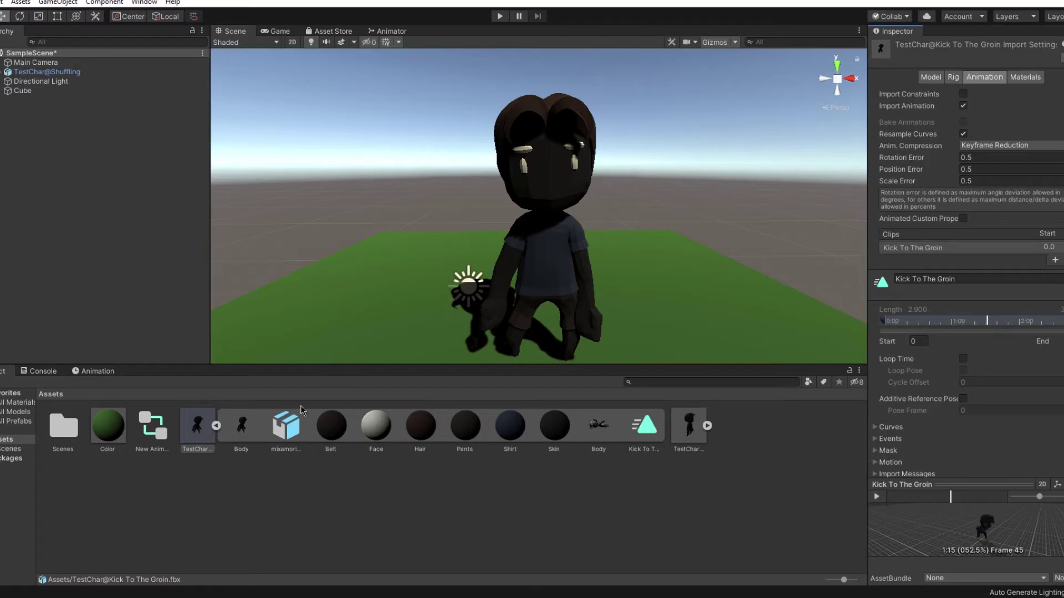
click(217, 426)
click(217, 425)
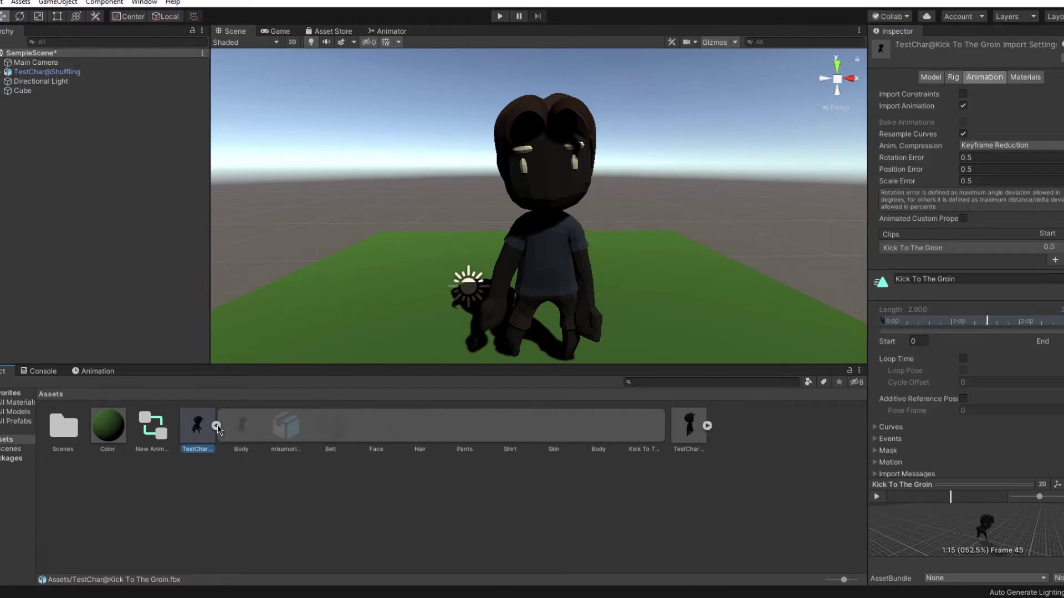
double_click(161, 421)
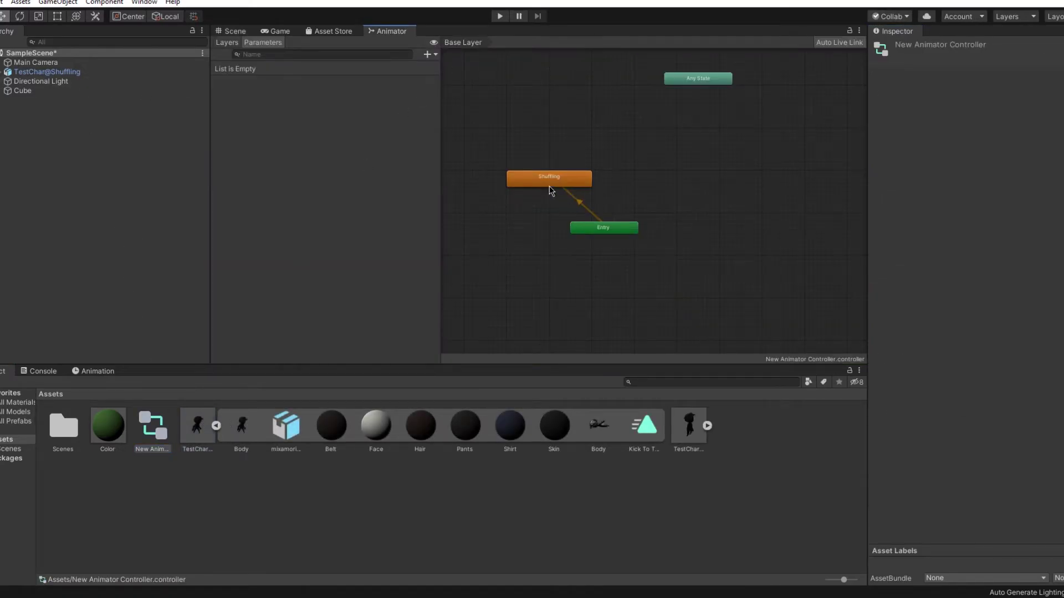
drag(547, 179, 542, 170)
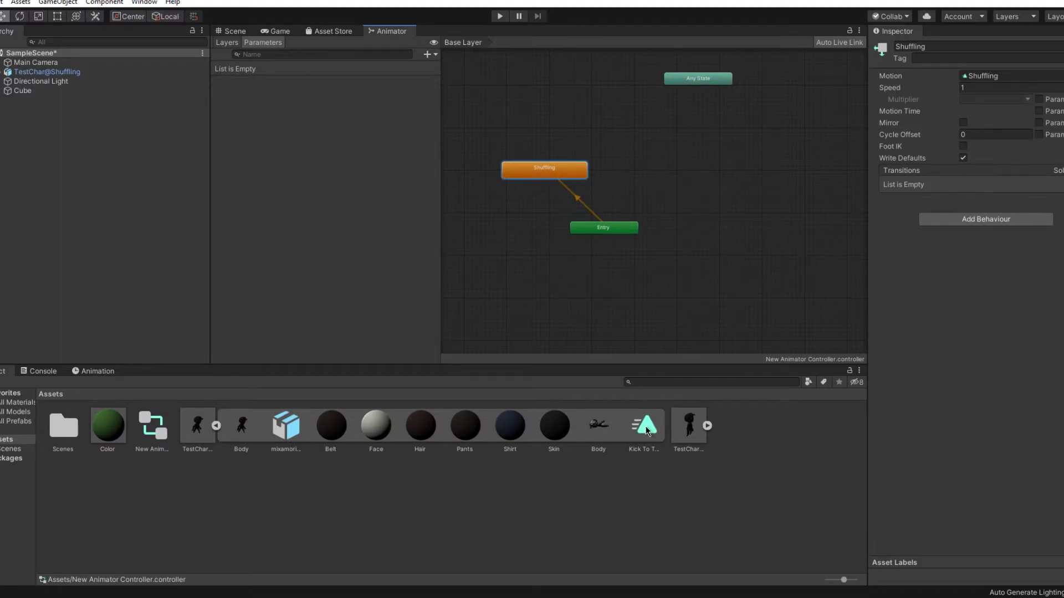
drag(676, 166, 654, 148)
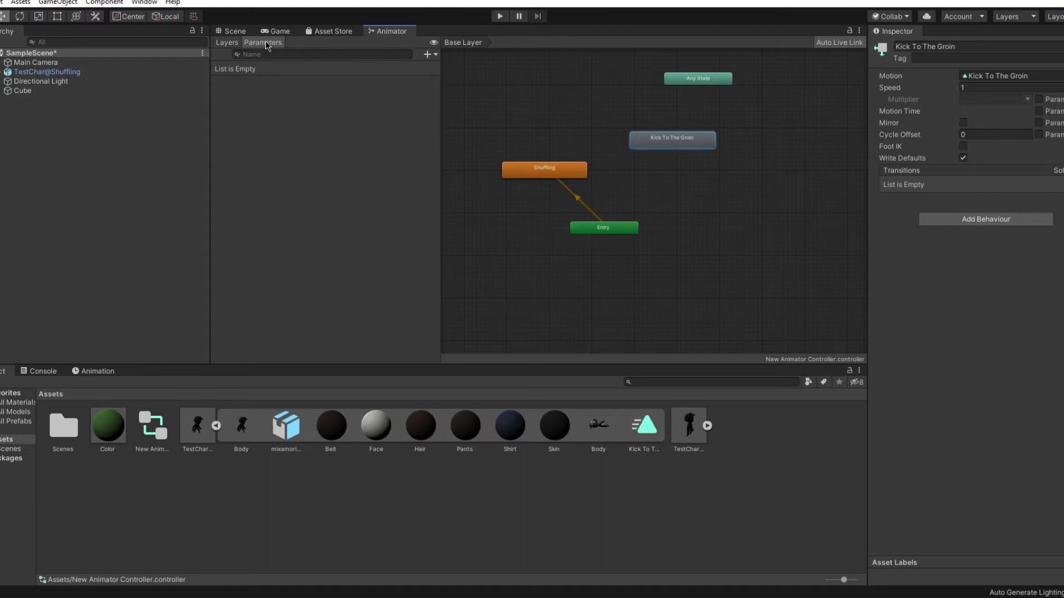
Step: Add a Bool parameter named isHurt to the controller
click(430, 53)
click(454, 93)
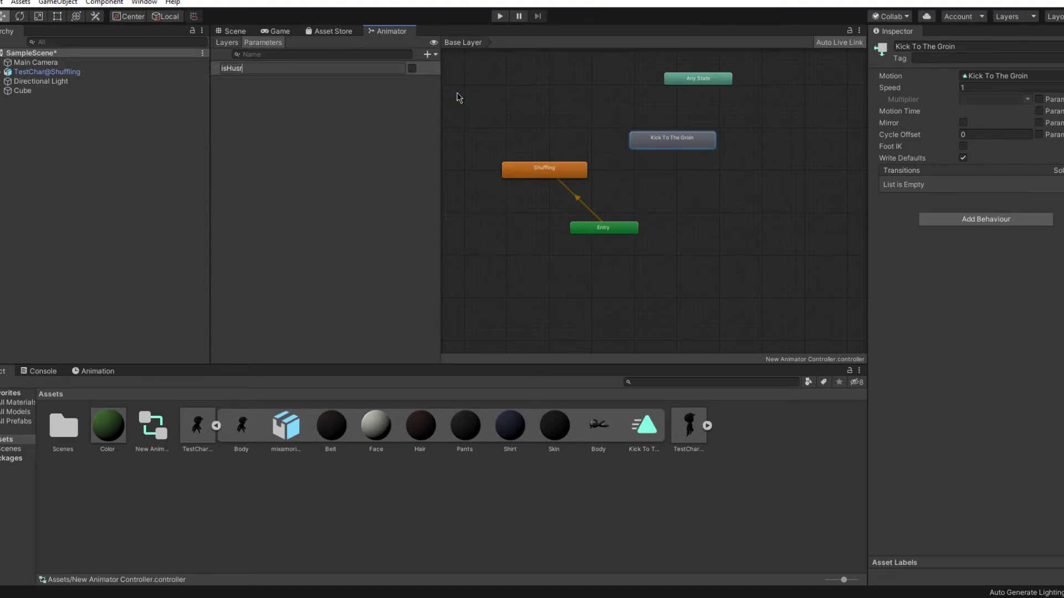
key(Return)
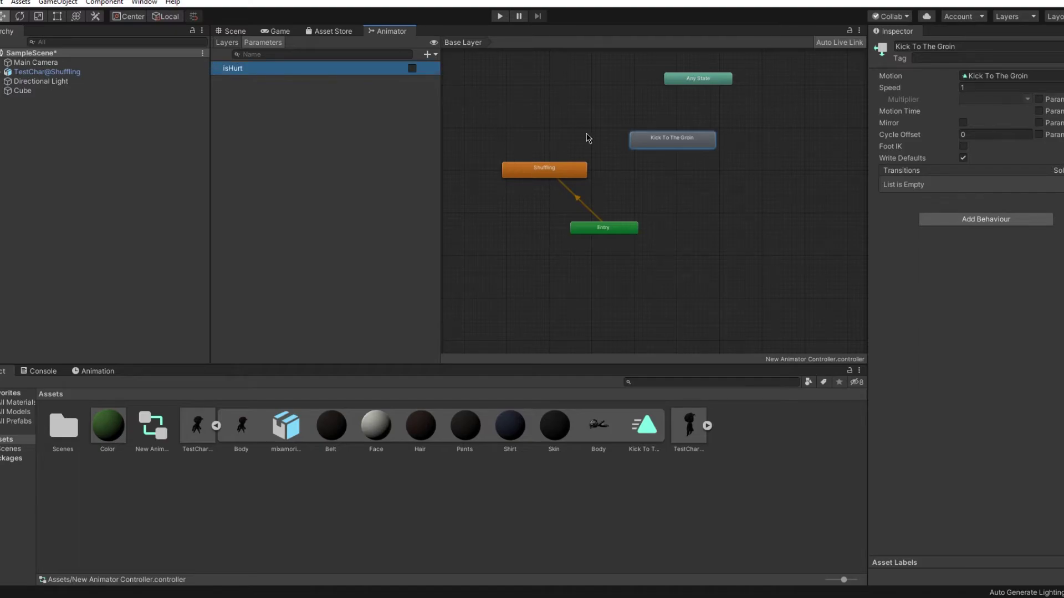
Step: Make transitions from Shuffling to Kick To The Groin and back again
right_click(563, 168)
click(582, 174)
right_click(681, 146)
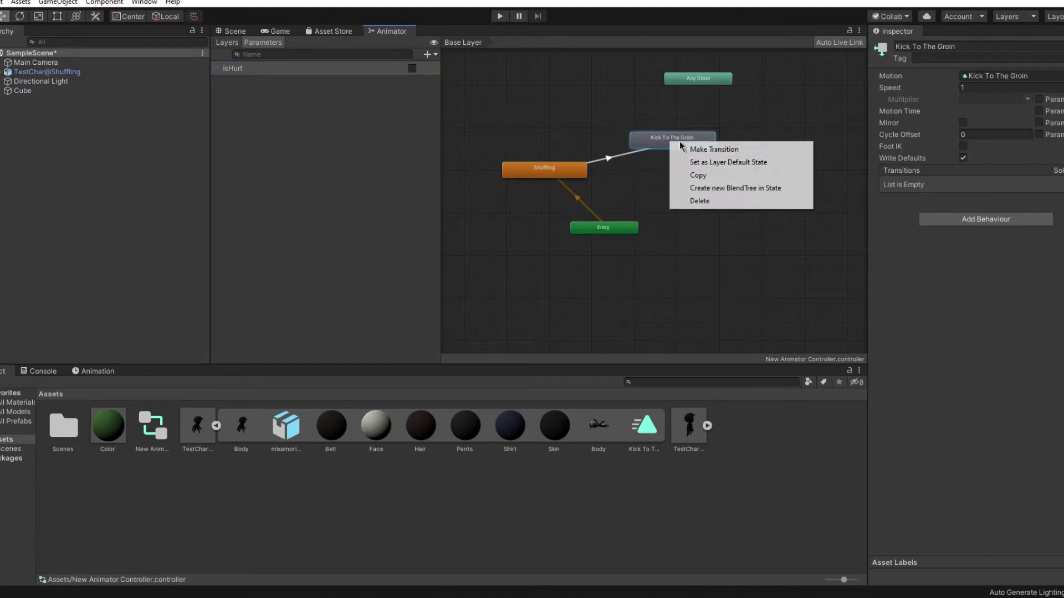
click(714, 149)
click(554, 169)
Step: Require isHurt true for Shuffling to kick, and isHurt false for kick back to Shuffling
click(615, 158)
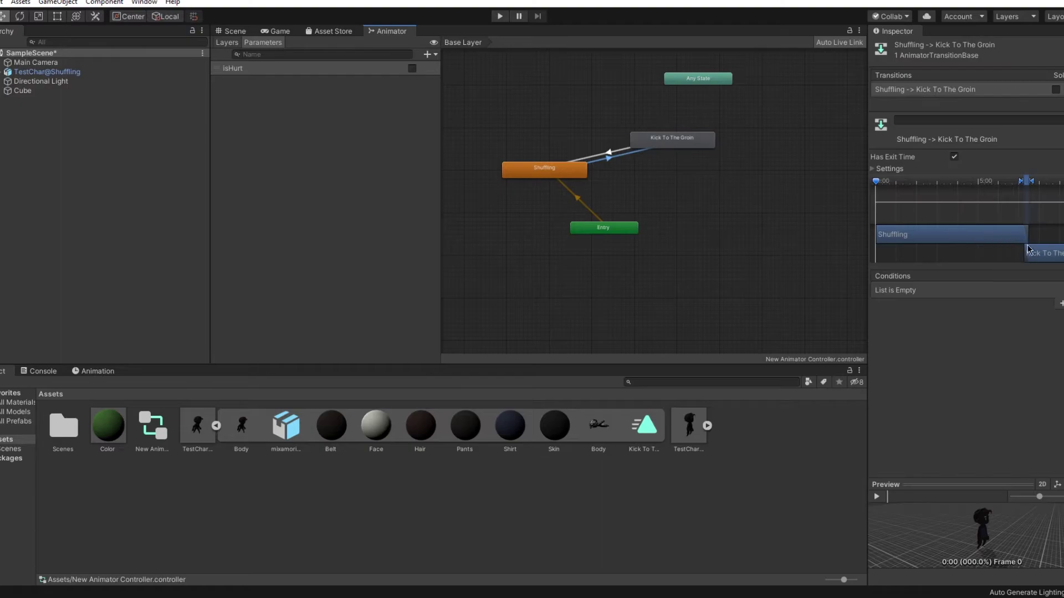
click(1059, 304)
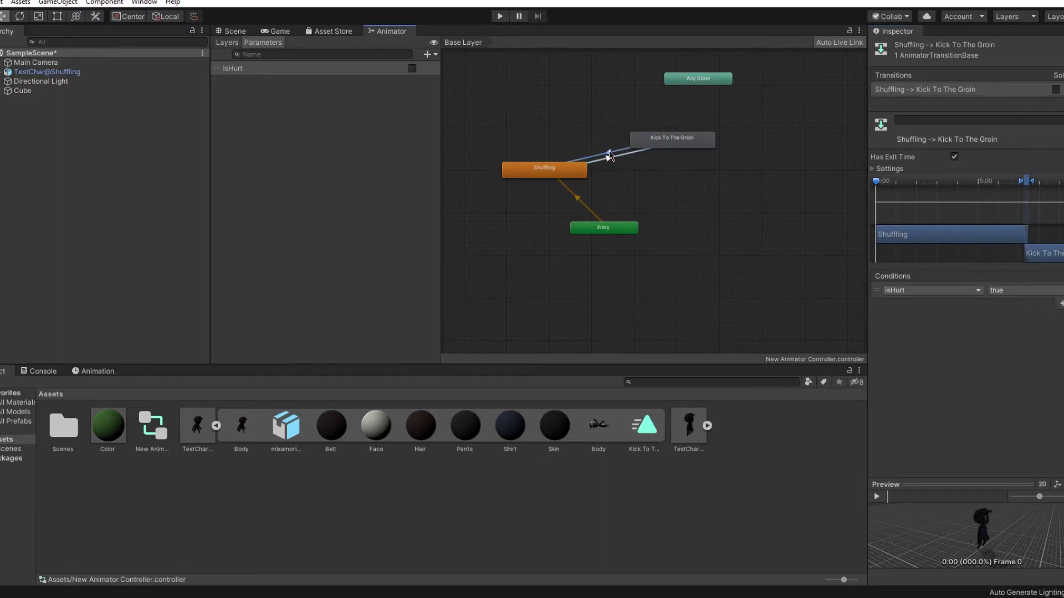
click(609, 158)
click(1059, 304)
click(1026, 291)
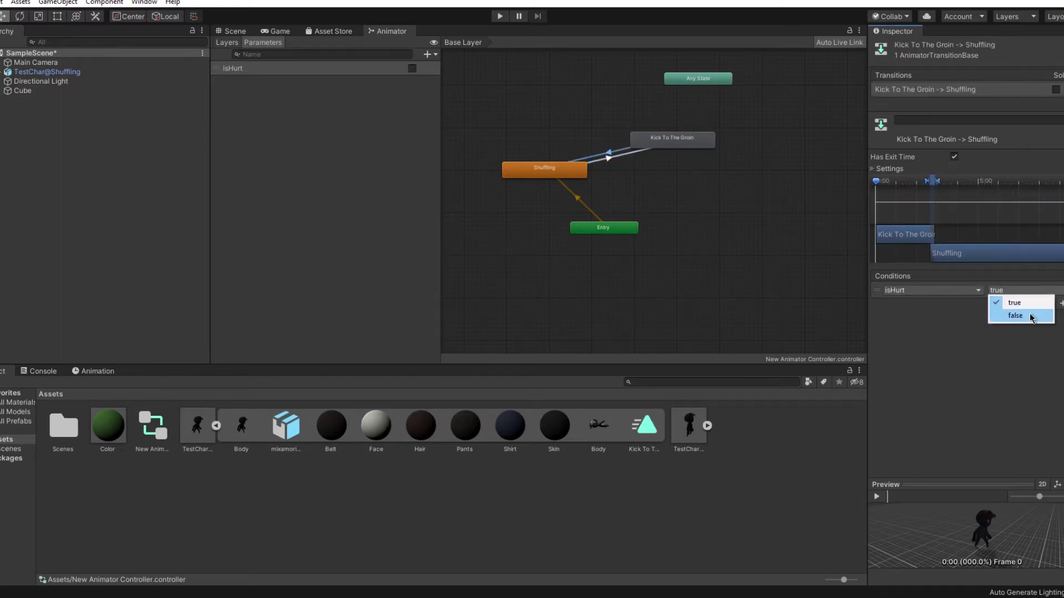
click(1003, 317)
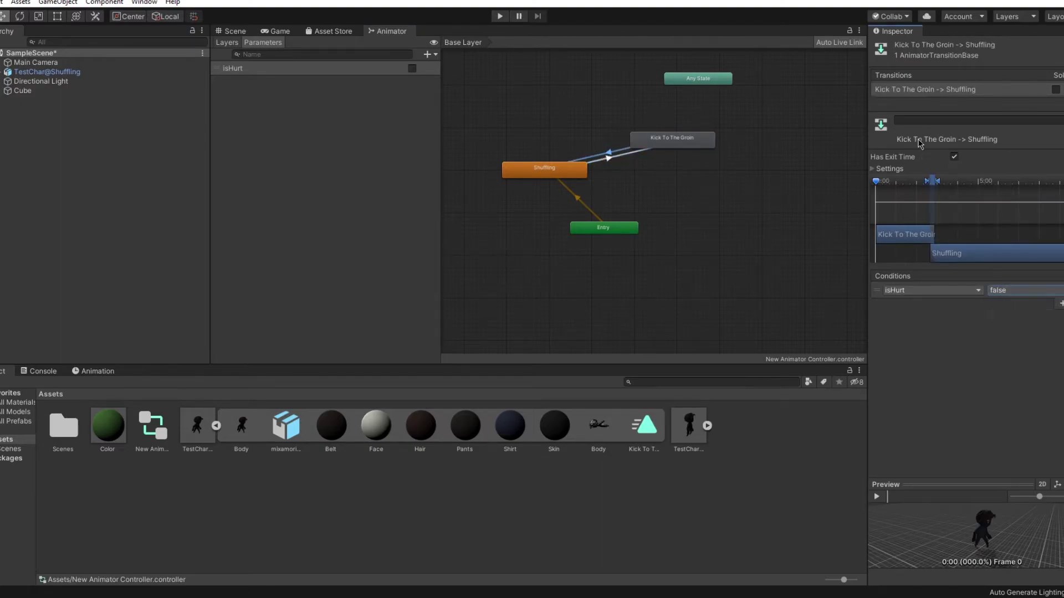
click(620, 150)
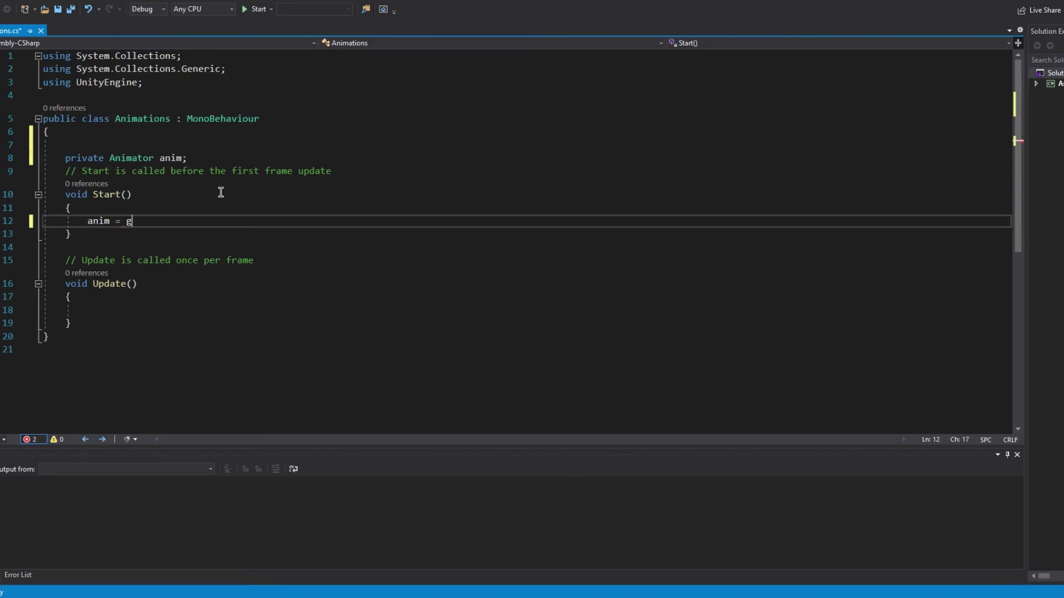
Step: Assign anim = GetComponent<Animator>() in Start and set isHurt true on Space in Update
text(etComponent)
text(<Animator>();)
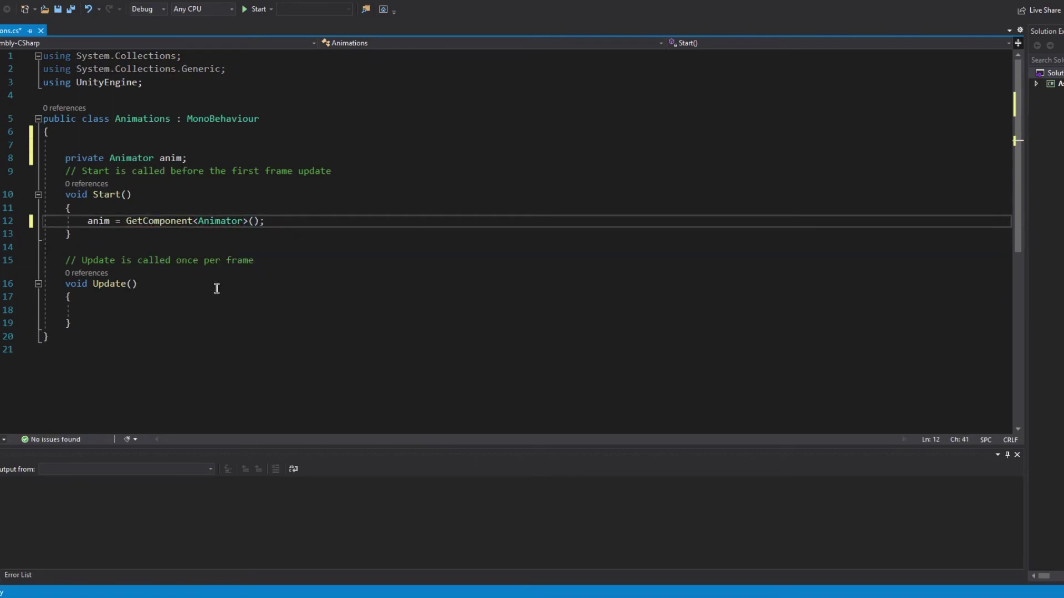
click(161, 310)
text(if(Input.getk)
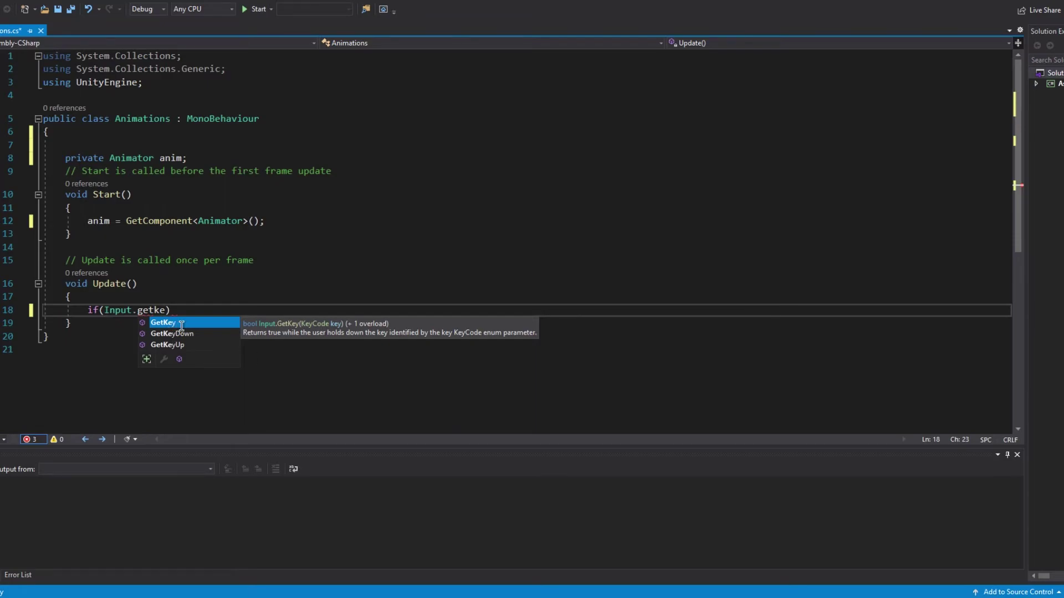
text(eyDown(KeyCode.Space)
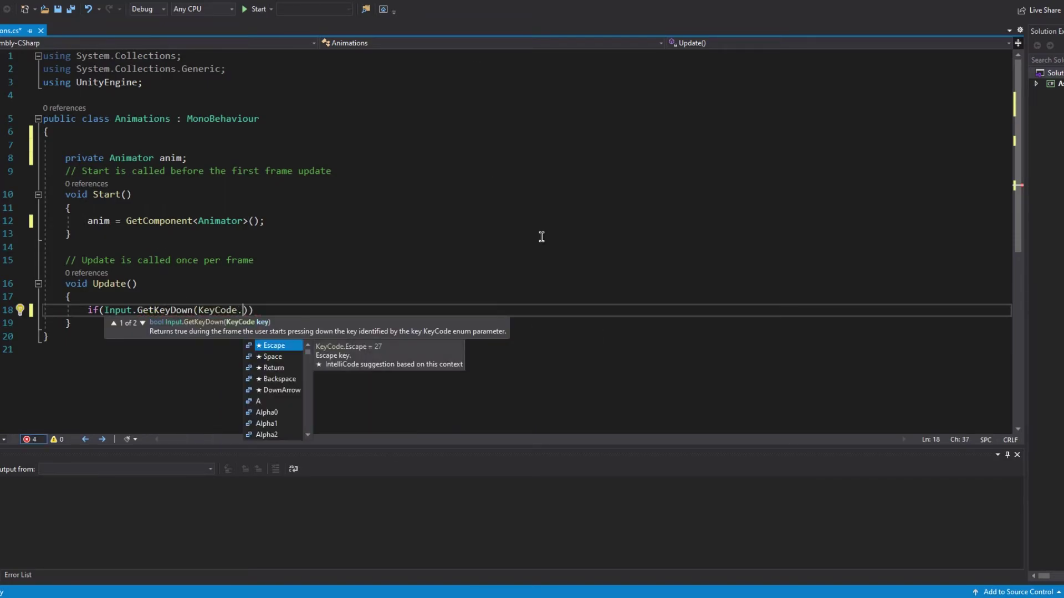
key(Return)
text({)
key(Return)
text(anim.SetBool(")
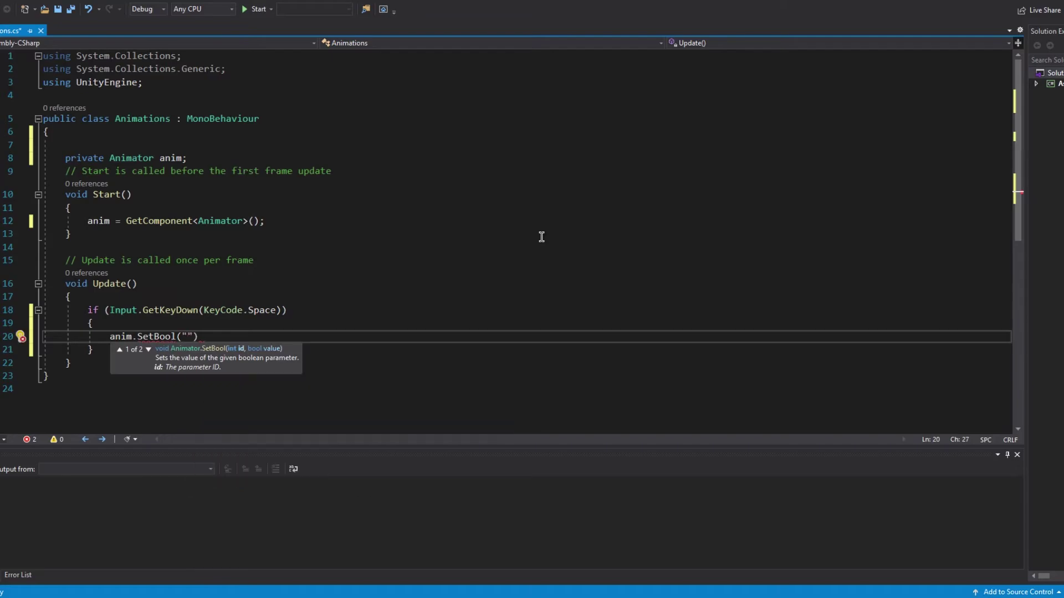
text(isHurt", true);)
Step: Paste a copy of the Space key-check block and change its key to A
text(if (Input.GetKeyDown(KeyCode.Space)) { anim.SetBool("isHurt", true); })
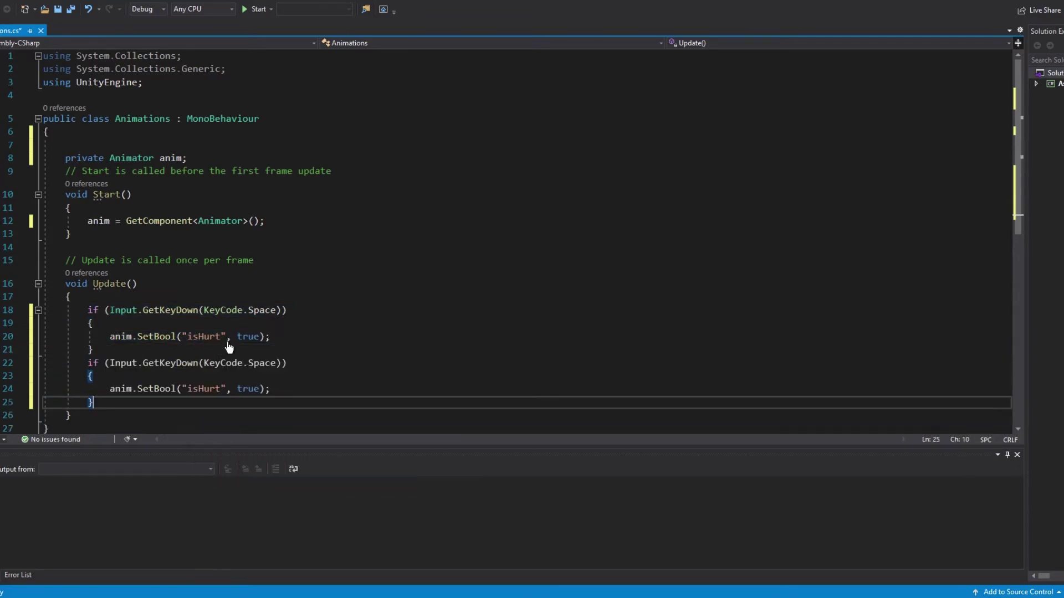
double_click(261, 363)
text(A)
double_click(203, 389)
Step: Make the copied block set isDancing, save, attach Animations to TestChar@Shuffling, and play
text(isDancing)
key(ctrl+s)
key(alt+Tab)
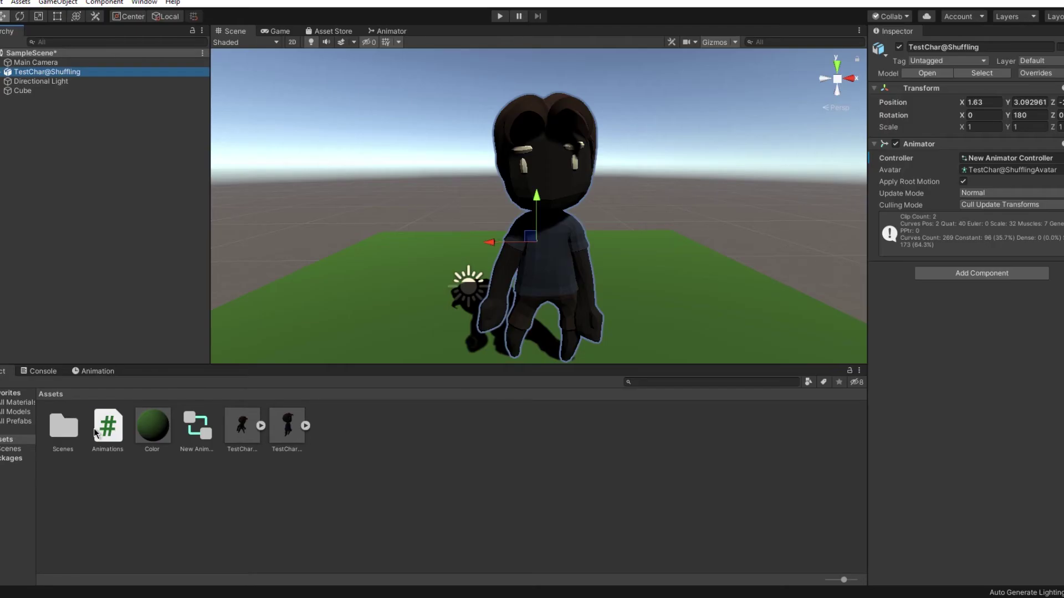
drag(95, 432, 981, 369)
click(498, 16)
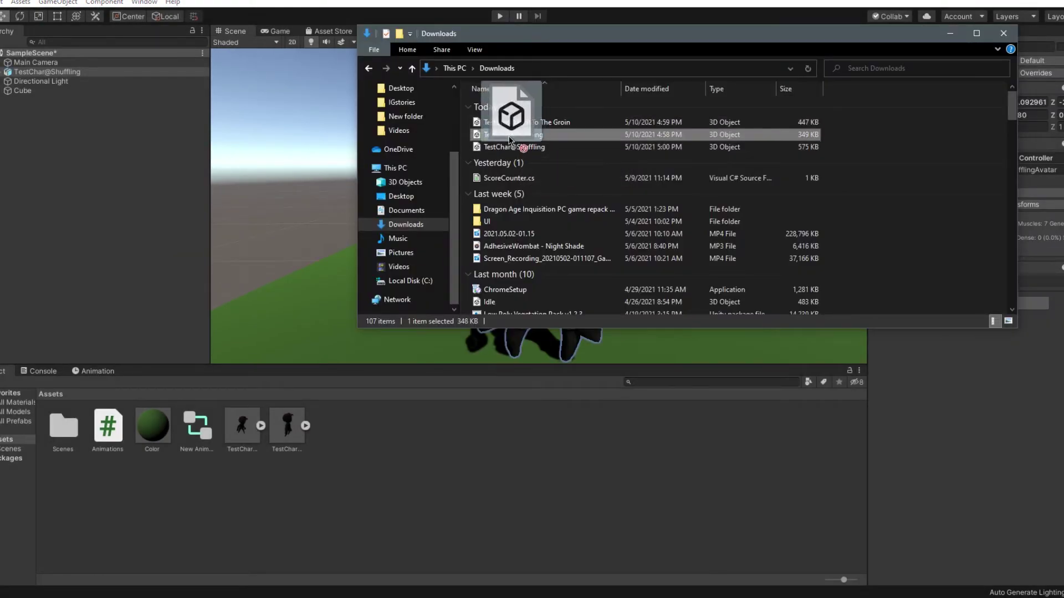
Step: Import TestChar@Running from Downloads, expand its contents, and open New Animator Controller's graph
drag(577, 128, 500, 504)
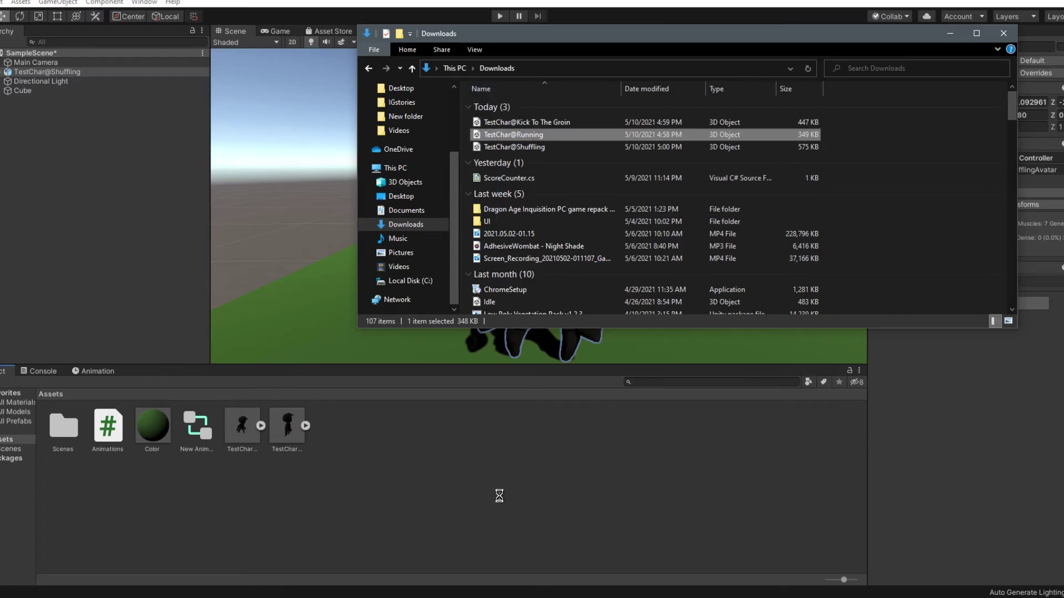
click(950, 34)
click(287, 425)
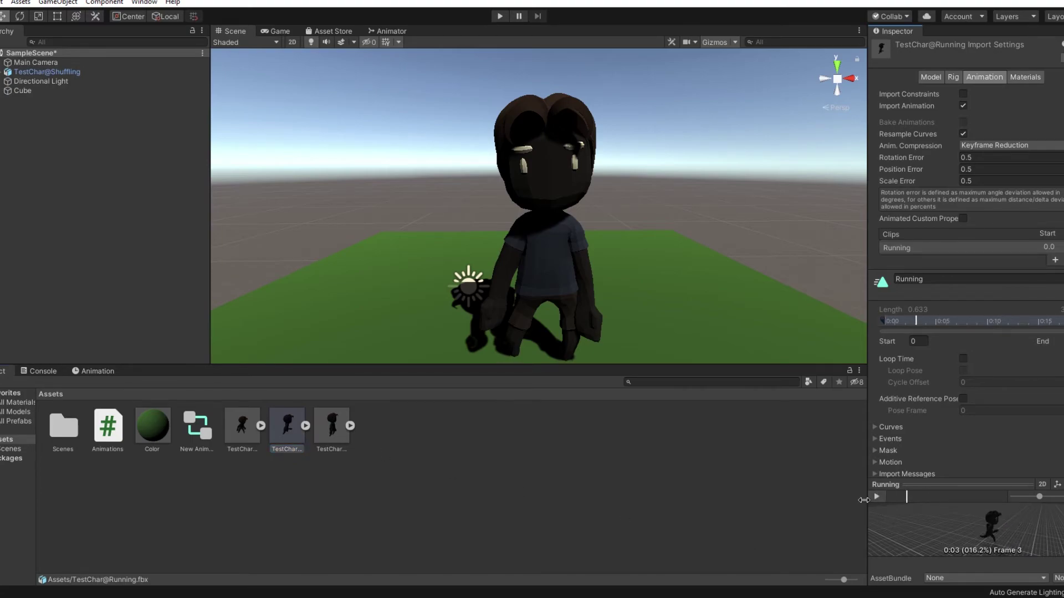
click(305, 425)
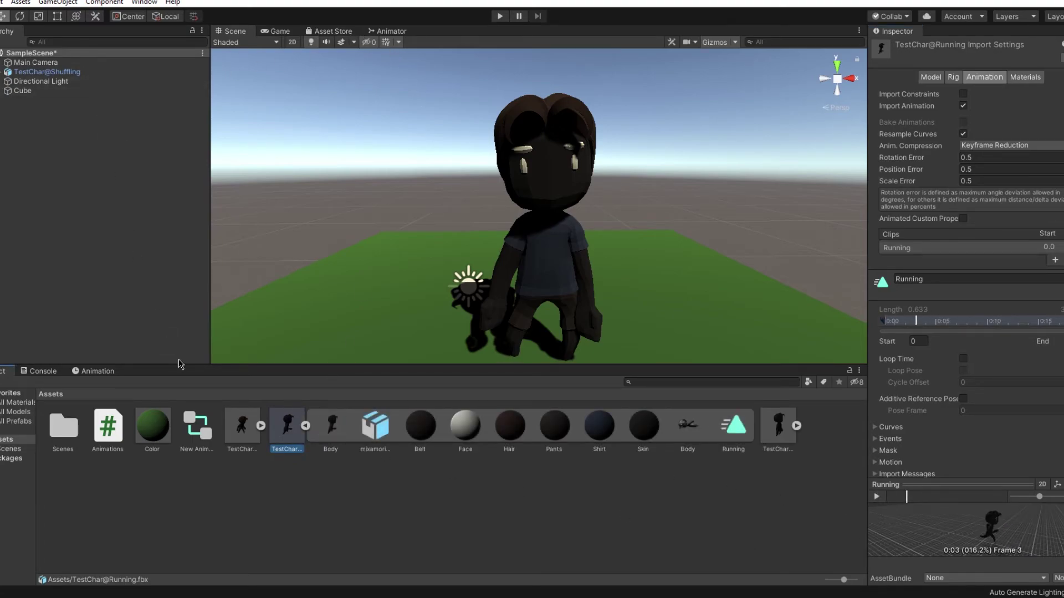
double_click(194, 426)
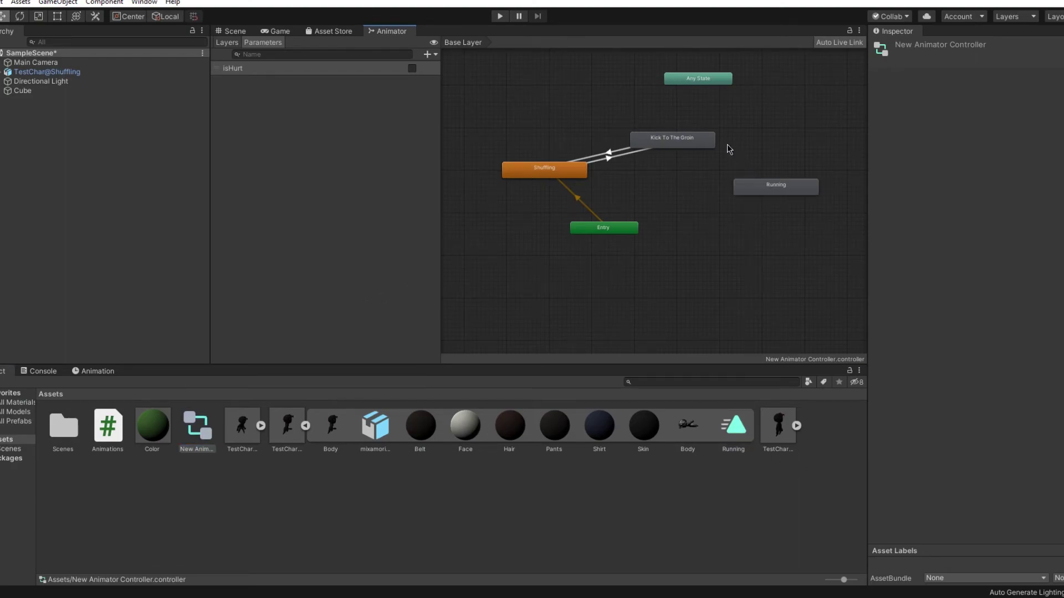
Step: Arrange the Kick To The Groin and Running states and link them with transitions both ways
drag(700, 142, 670, 130)
drag(763, 185, 678, 172)
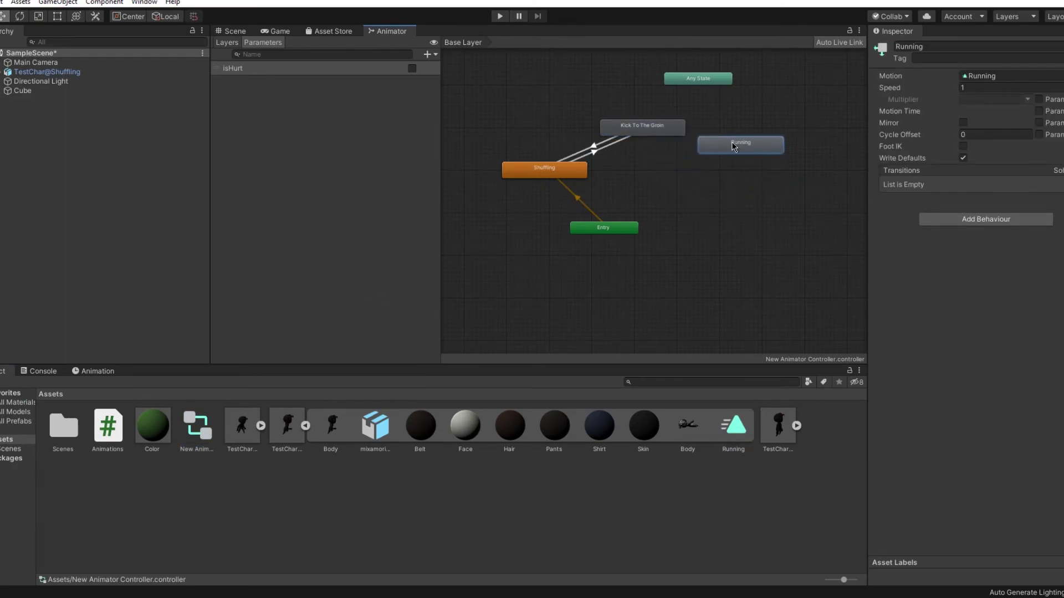
drag(733, 145, 738, 154)
click(671, 129)
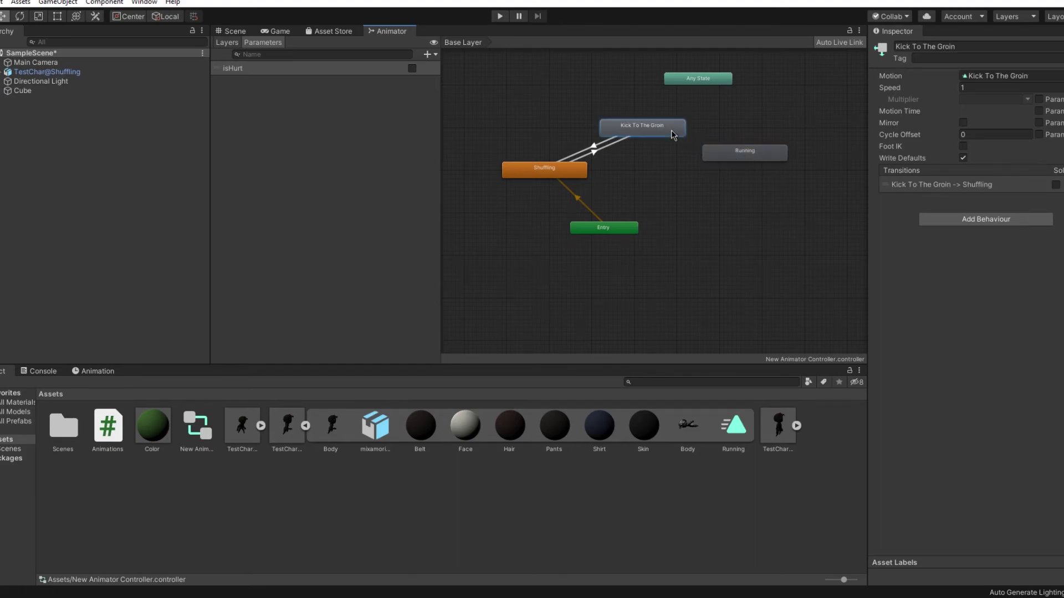
right_click(671, 130)
click(699, 136)
click(736, 151)
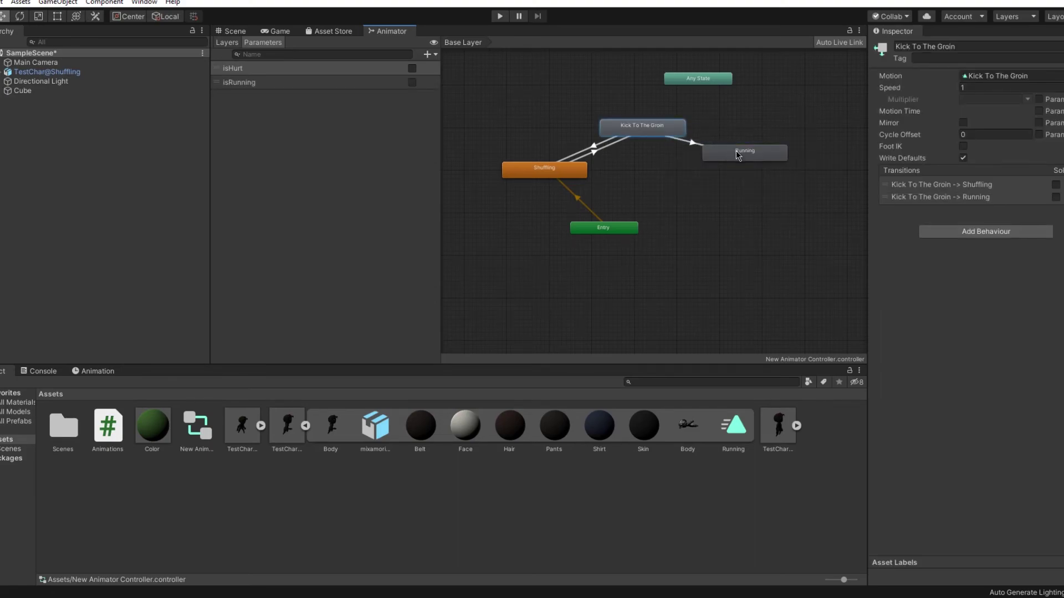
right_click(736, 152)
click(765, 157)
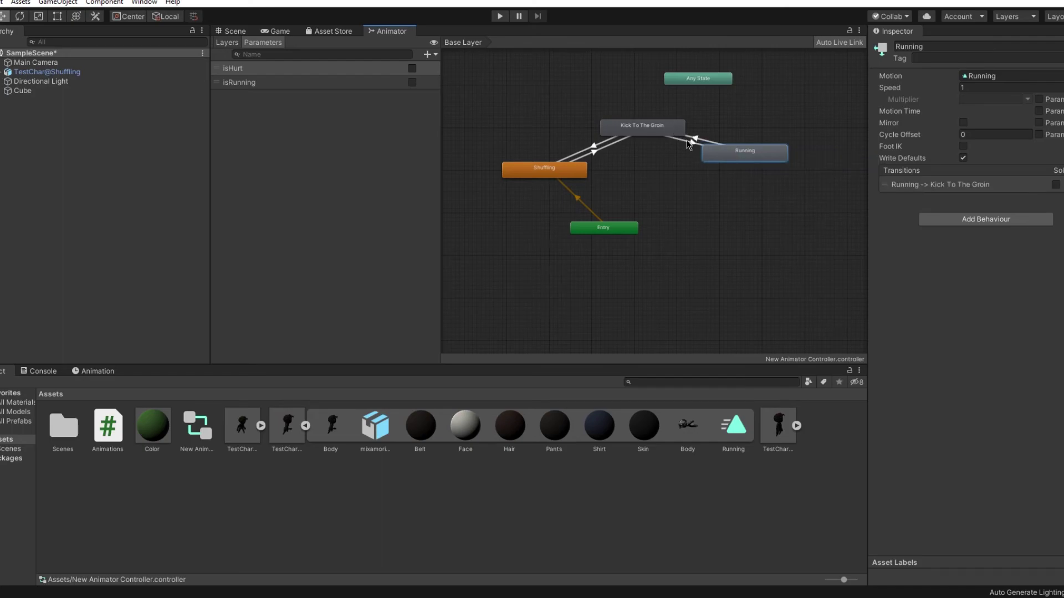
Step: Add isRunning conditions: true on kick to Running, false on Running back to kick
click(686, 141)
click(1061, 304)
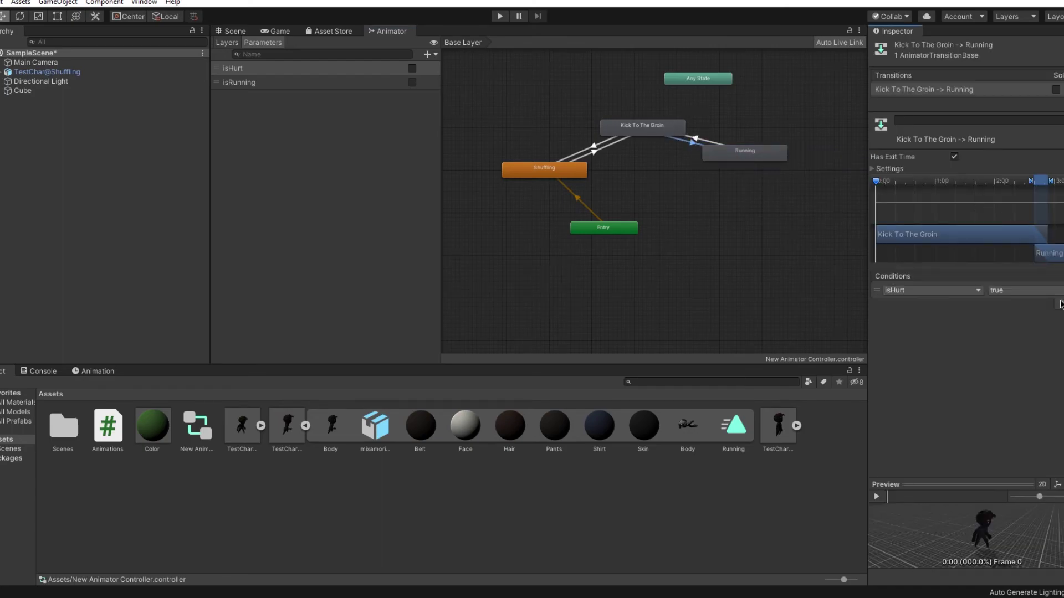
click(979, 290)
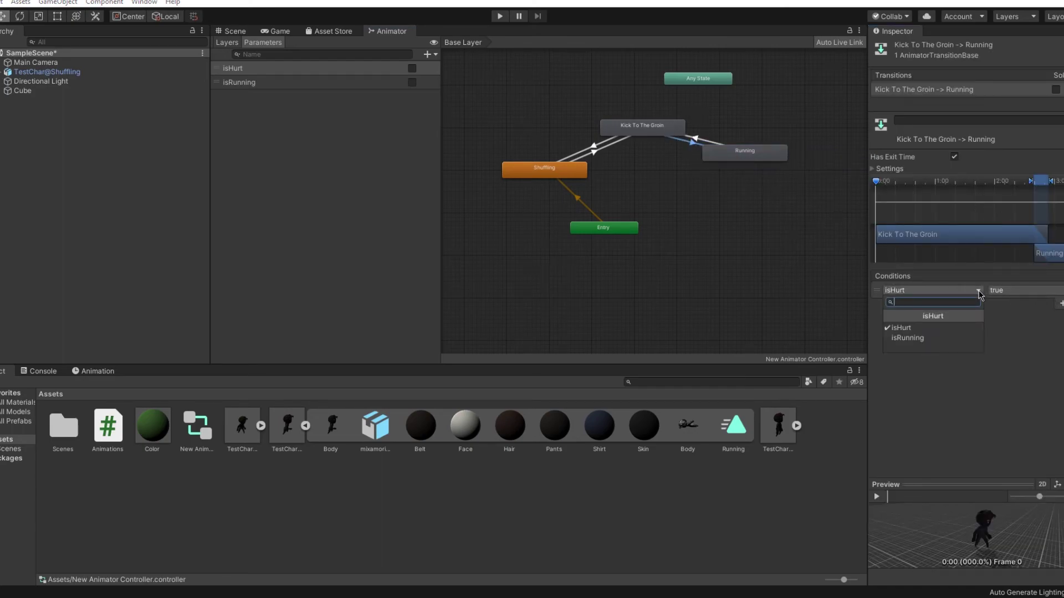
click(936, 338)
click(709, 142)
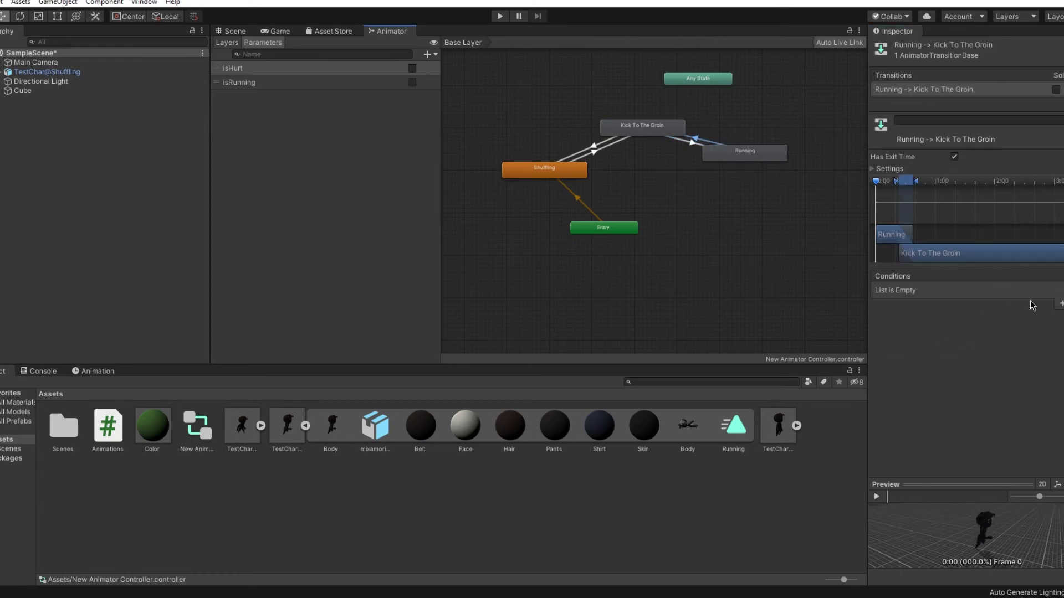
click(1061, 304)
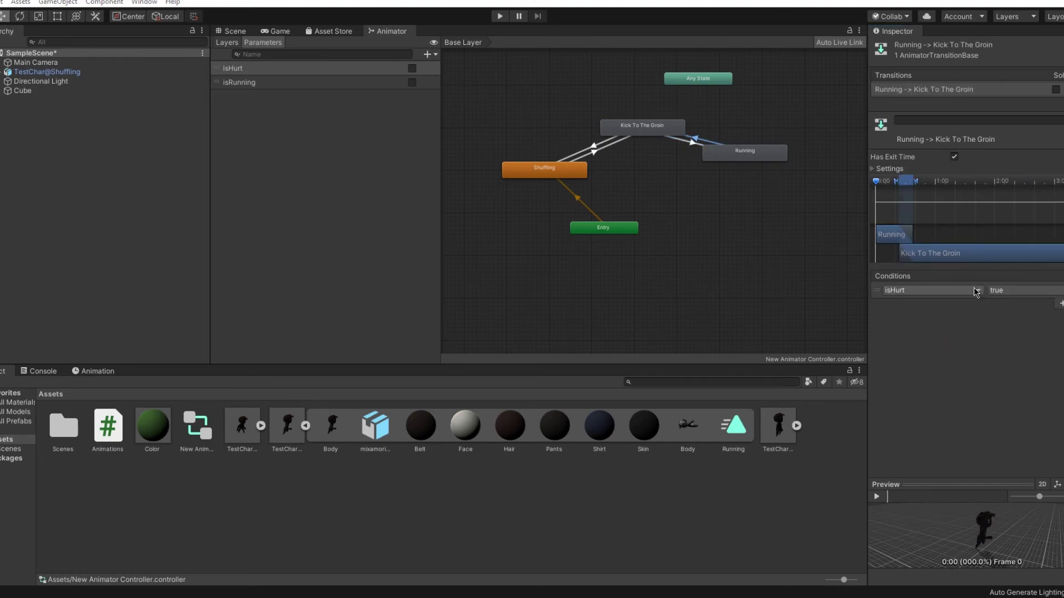
click(977, 292)
click(936, 339)
click(1014, 290)
click(1017, 315)
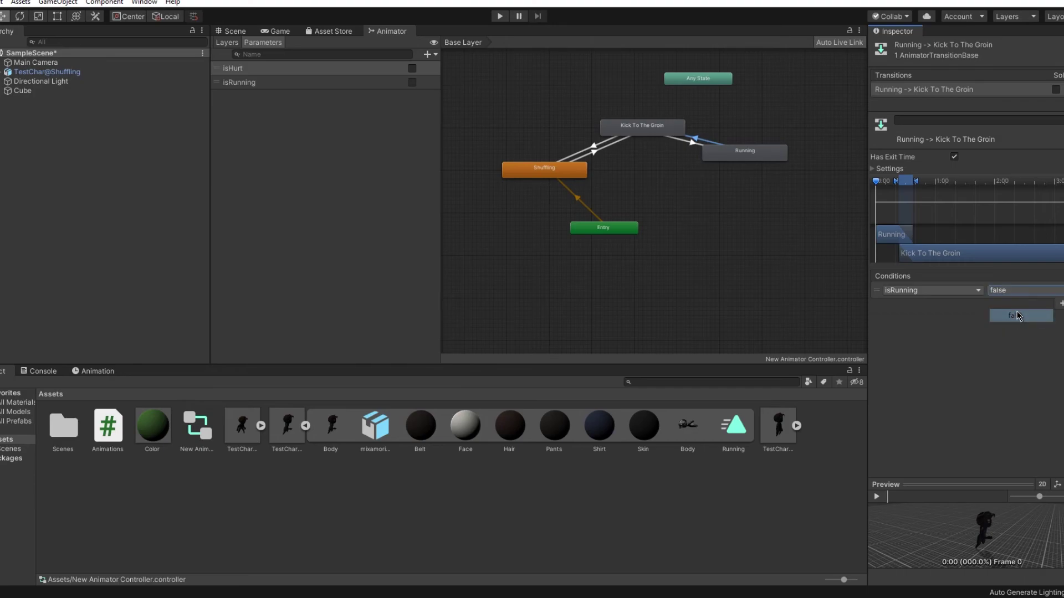
click(693, 144)
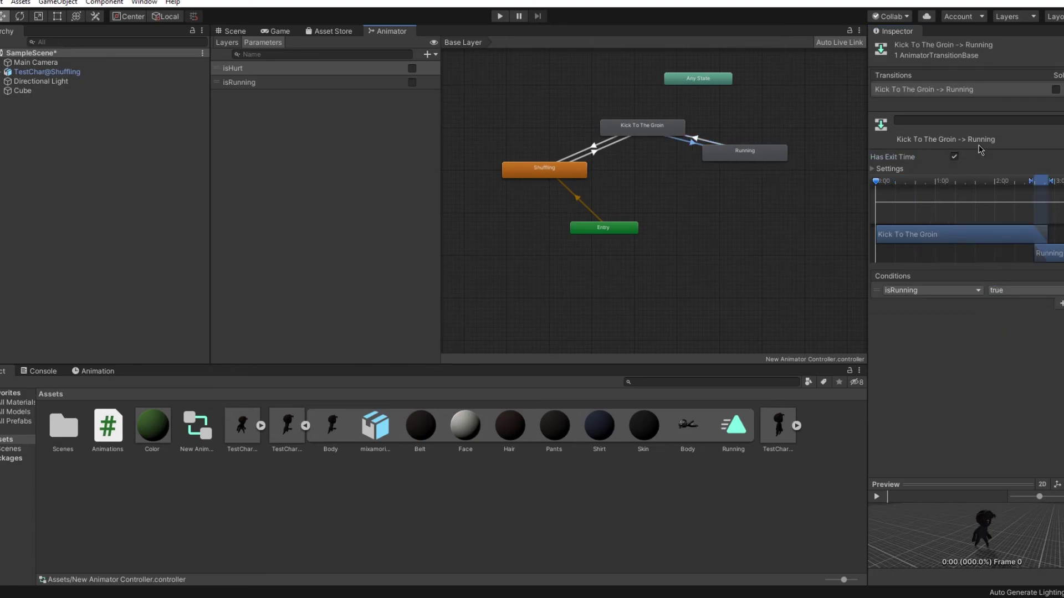
Step: Show the Game tab and press Play to try the Running animation
click(277, 31)
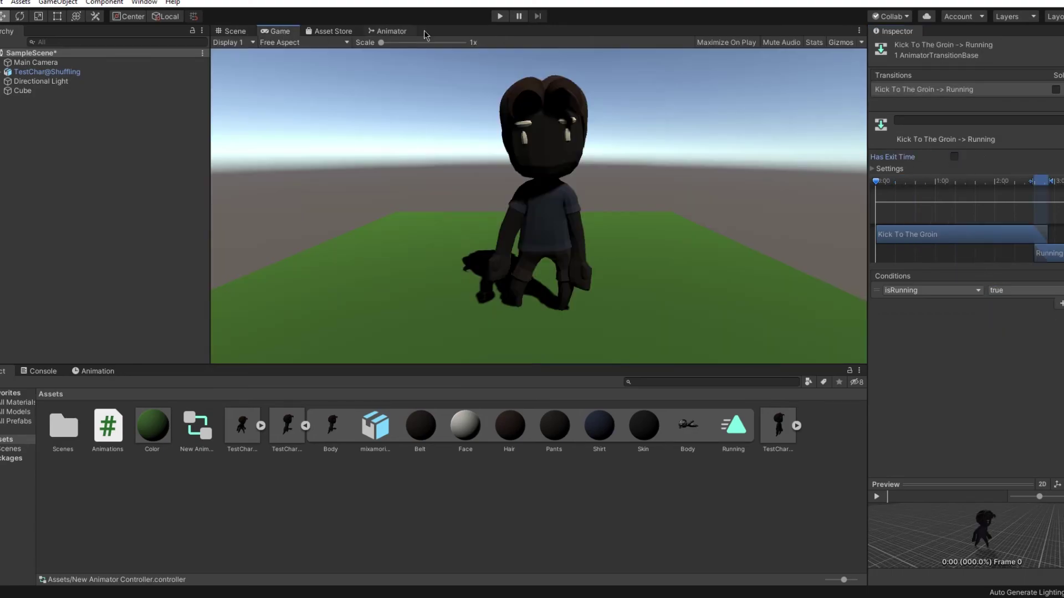
click(498, 16)
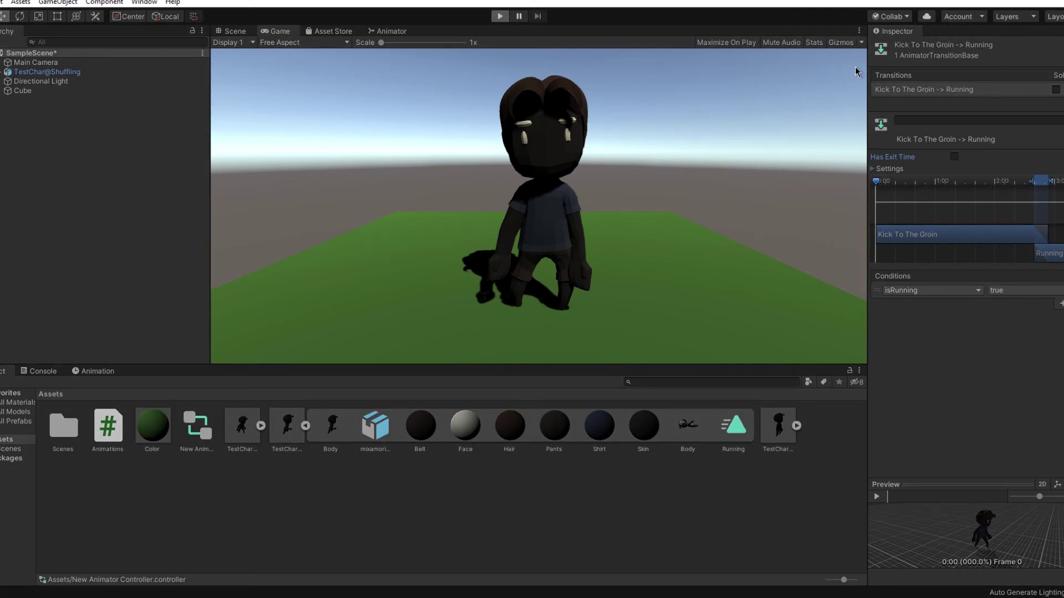